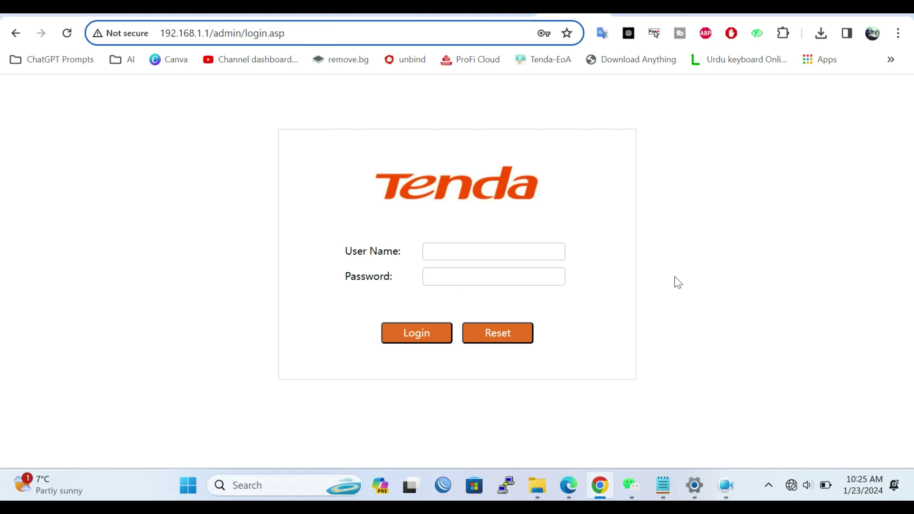
# Step: Log in as admin with the router password and decline Chrome's offer to update the saved password
pyautogui.click(503, 252)
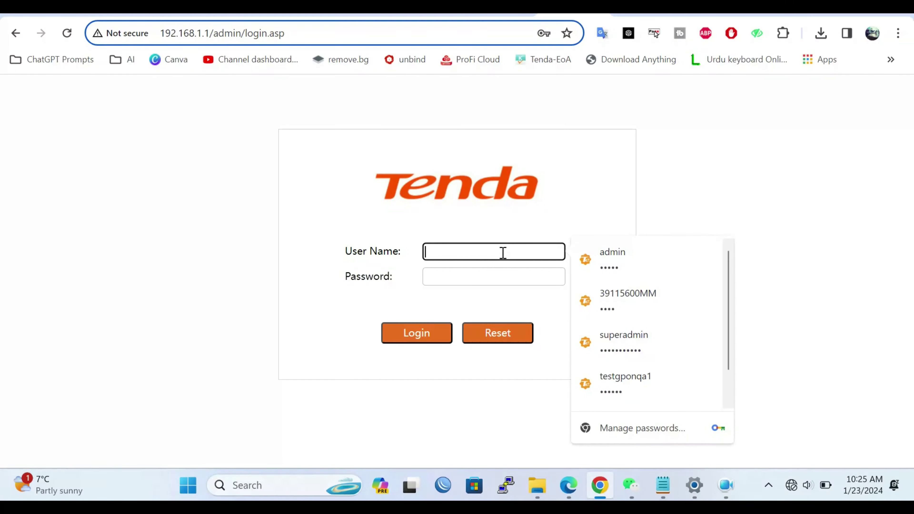
pyautogui.write('admin')
pyautogui.press('Tab')
pyautogui.write('admin')
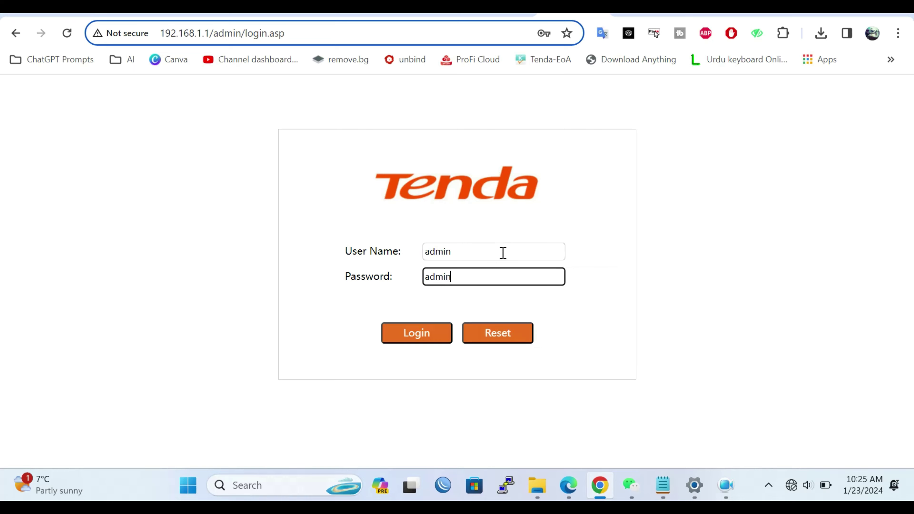
pyautogui.press('Return')
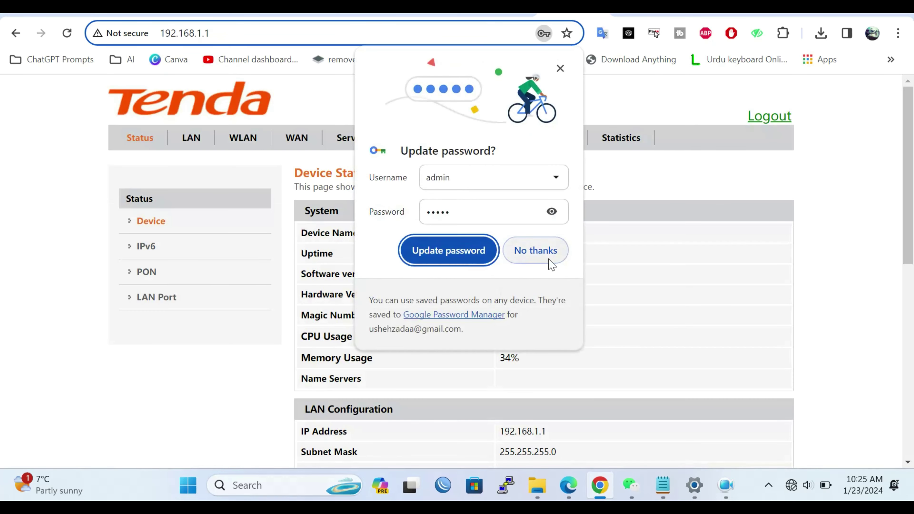
pyautogui.click(549, 261)
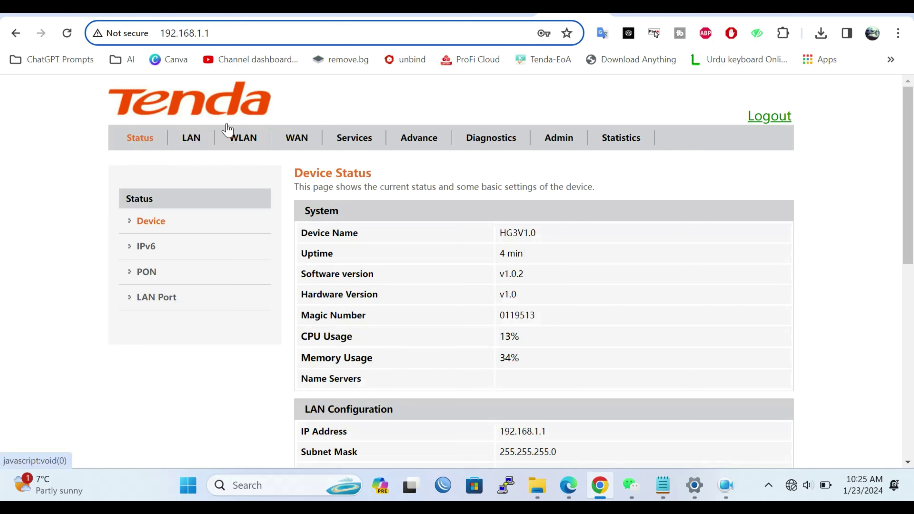
# Step: Under WLAN > Access Control, set the mode to Allow Listed and apply it
pyautogui.click(246, 140)
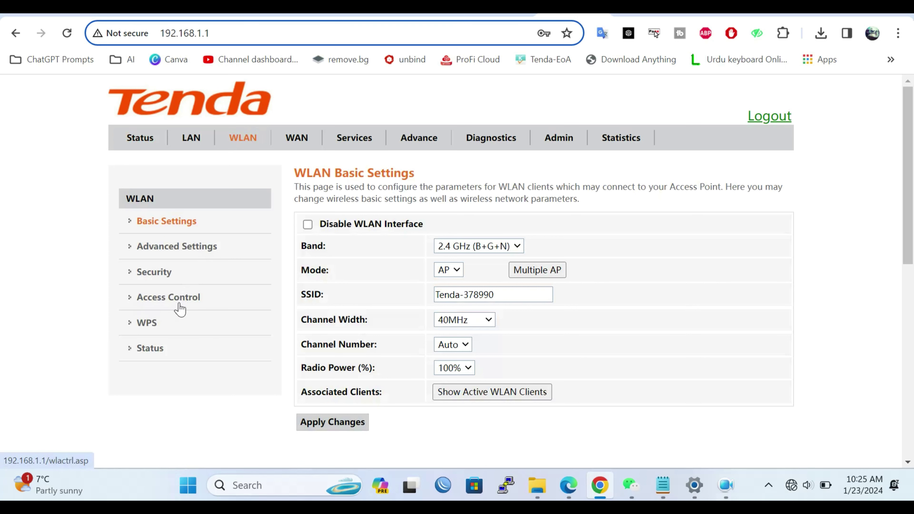
pyautogui.click(180, 309)
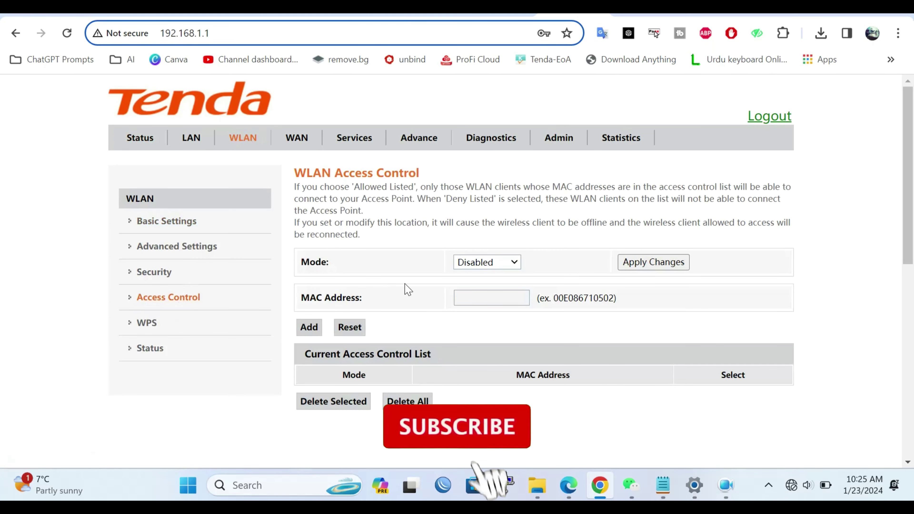
pyautogui.click(495, 263)
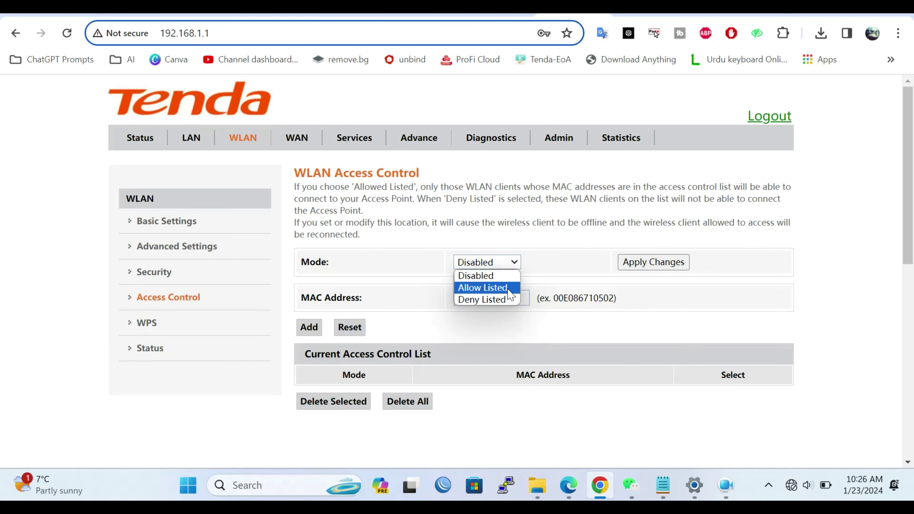
pyautogui.click(483, 287)
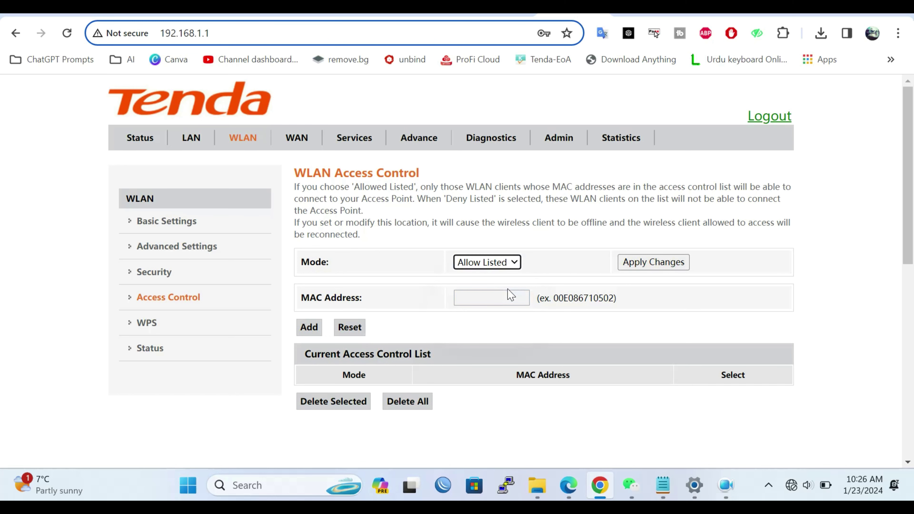
pyautogui.click(639, 266)
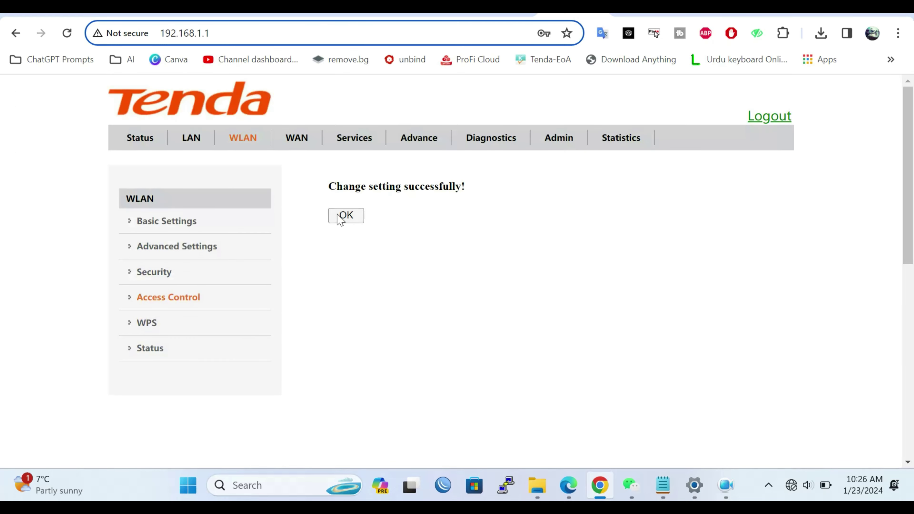
pyautogui.click(340, 218)
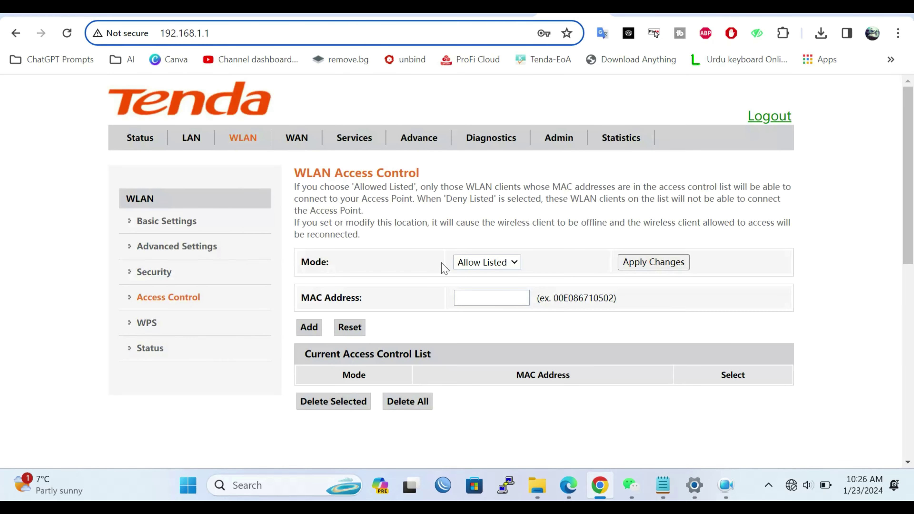
pyautogui.click(506, 298)
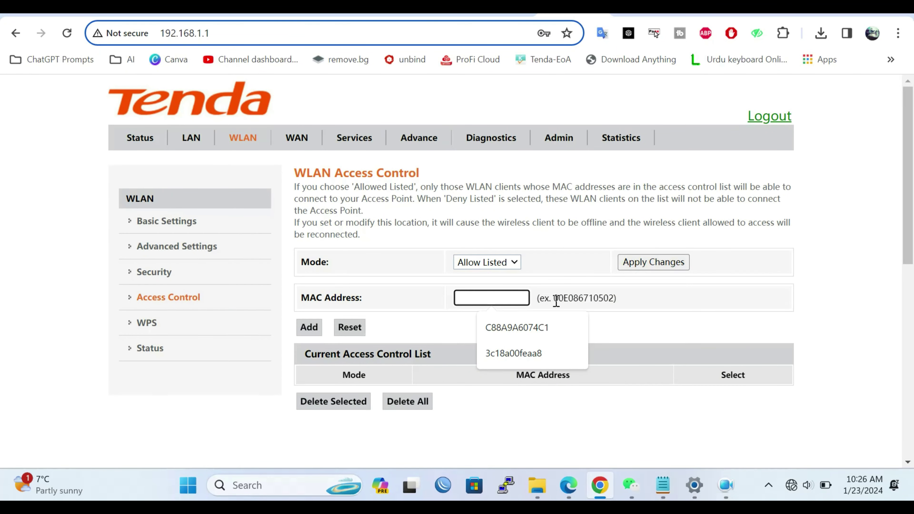
pyautogui.moveTo(556, 301); pyautogui.dragTo(613, 301)
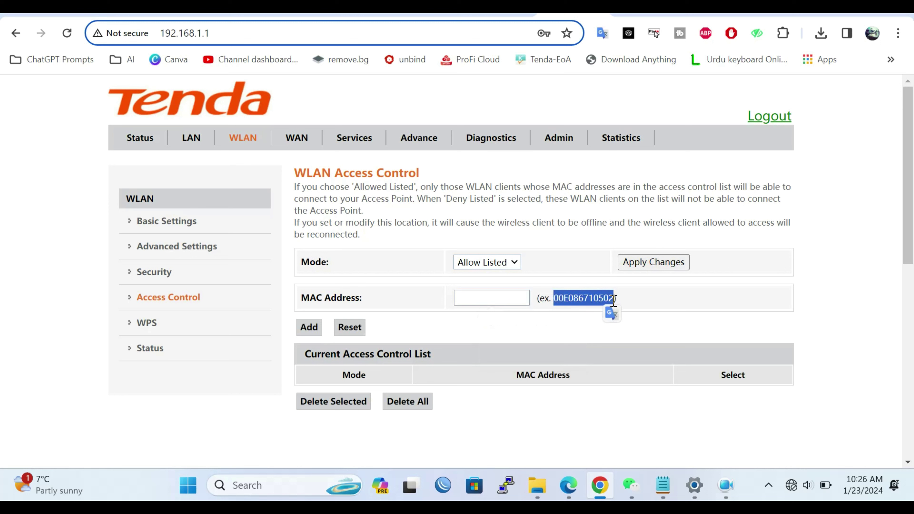
pyautogui.click(487, 300)
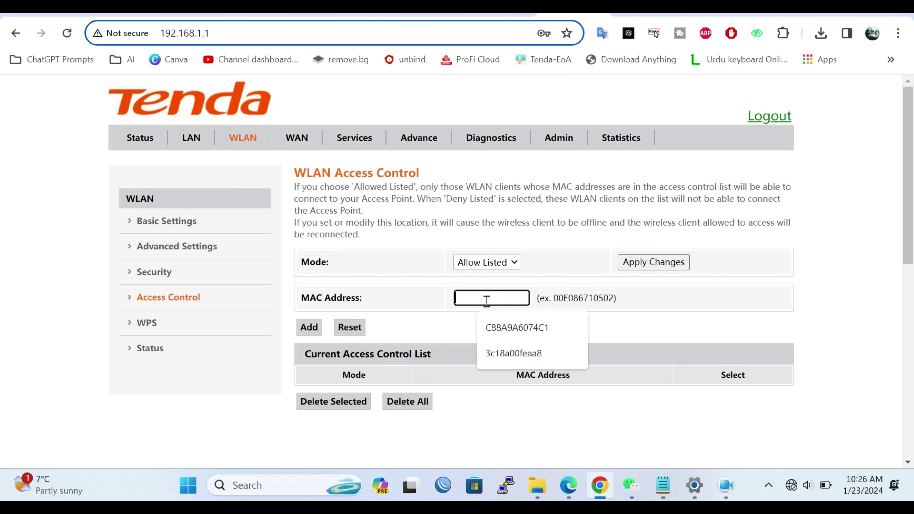
pyautogui.click(447, 338)
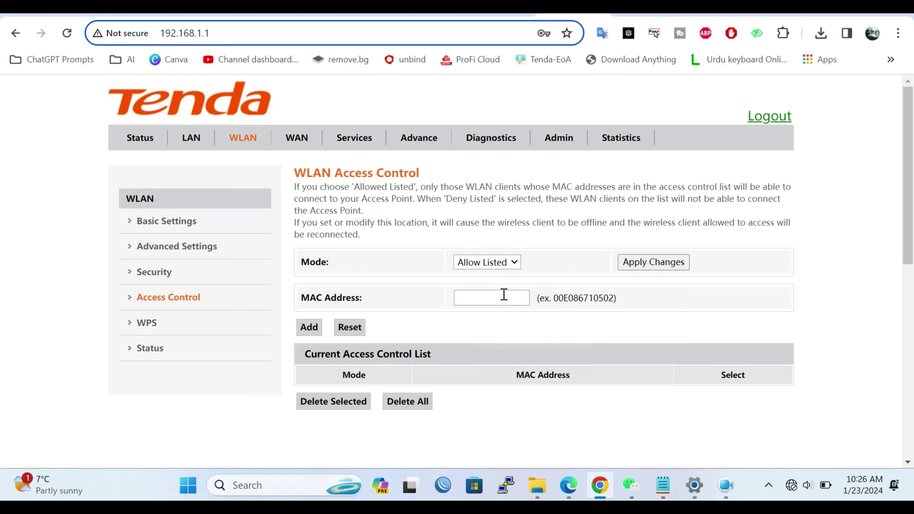
# Step: Try connecting to Tenda-378990 from the Quick Settings Wi-Fi list
pyautogui.click(794, 495)
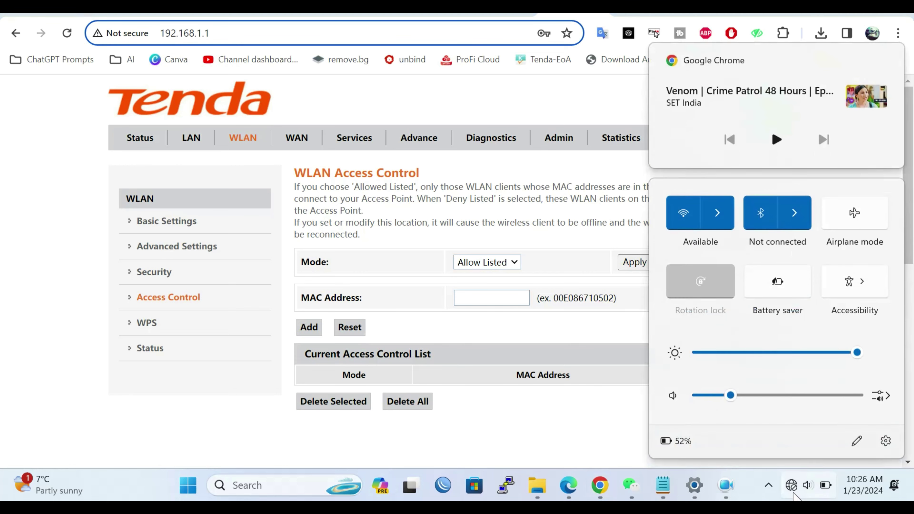
pyautogui.click(718, 212)
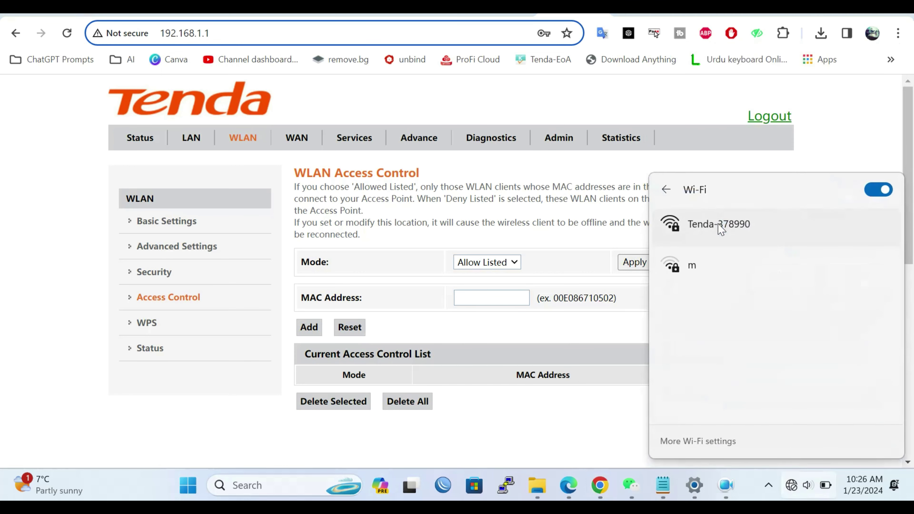
pyautogui.click(721, 230)
pyautogui.click(825, 290)
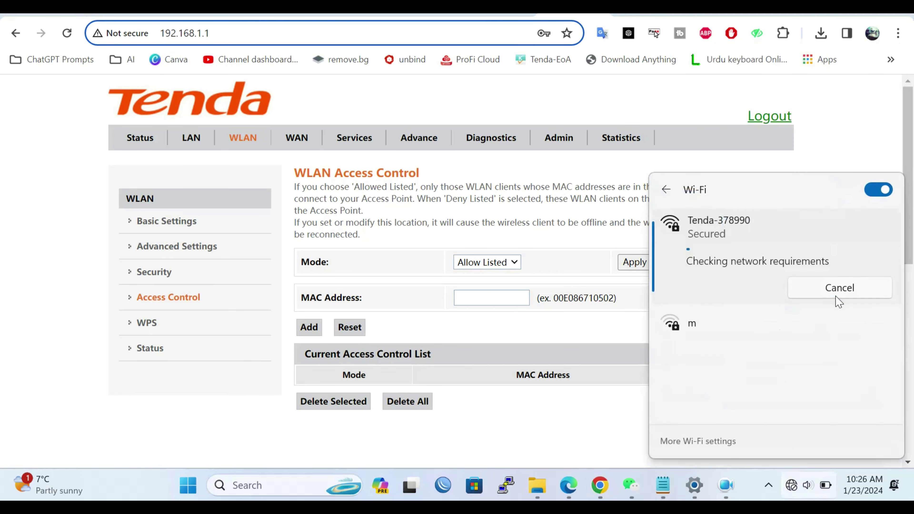
pyautogui.click(584, 326)
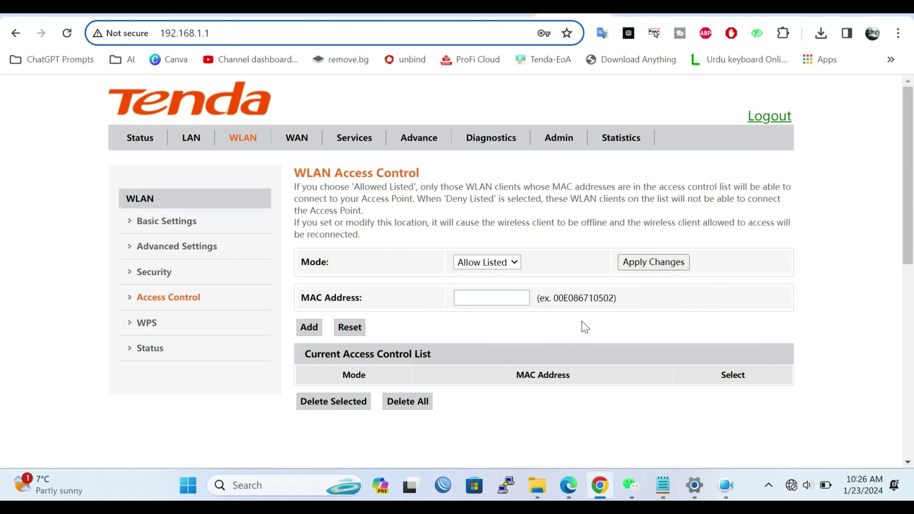
# Step: Open Network Connections with ncpa.cpl to check Wi-Fi status, then recheck the Wi-Fi list
pyautogui.press('super+r')
pyautogui.press('Return')
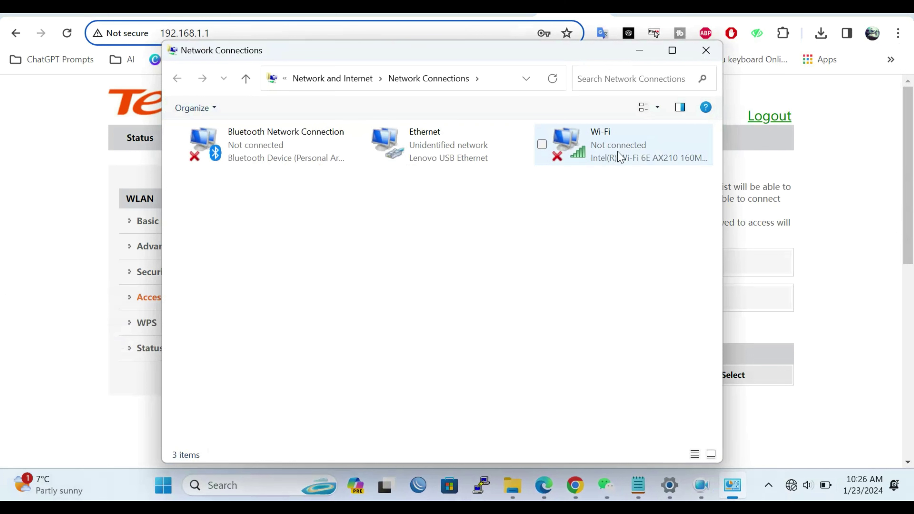
pyautogui.click(792, 487)
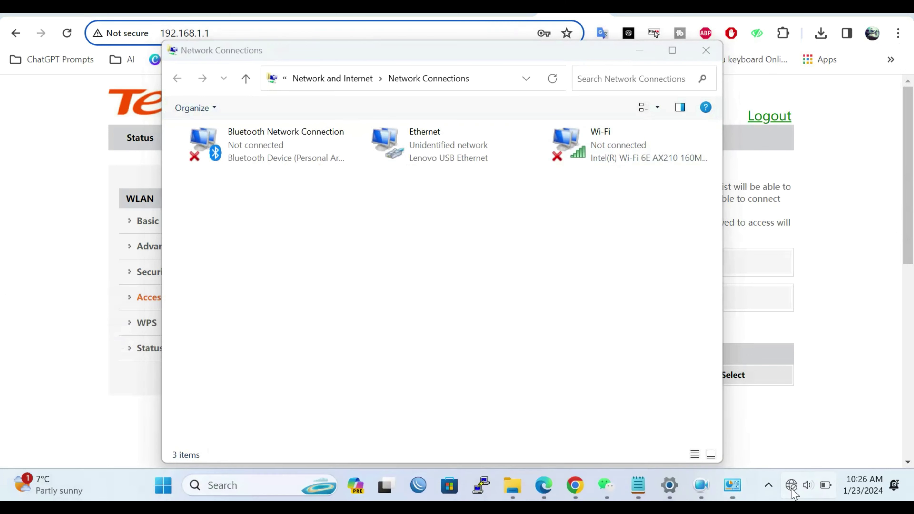
pyautogui.click(723, 219)
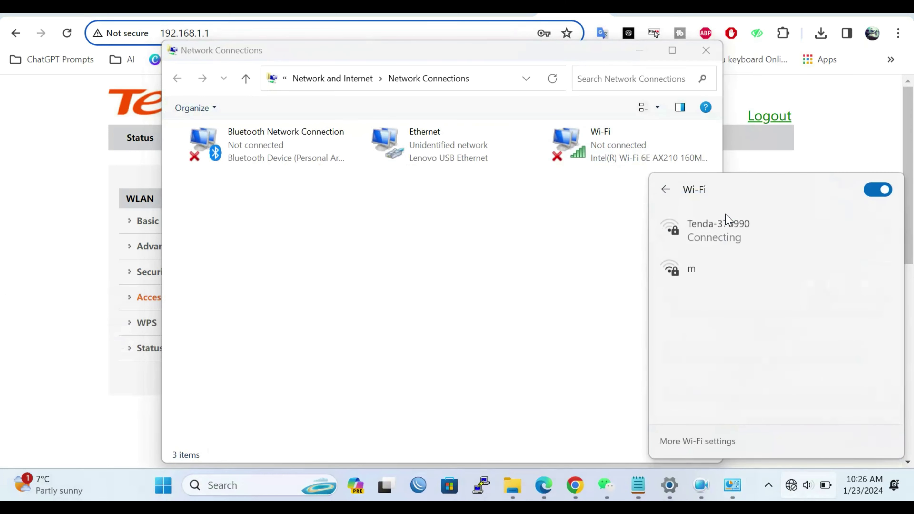
pyautogui.click(52, 357)
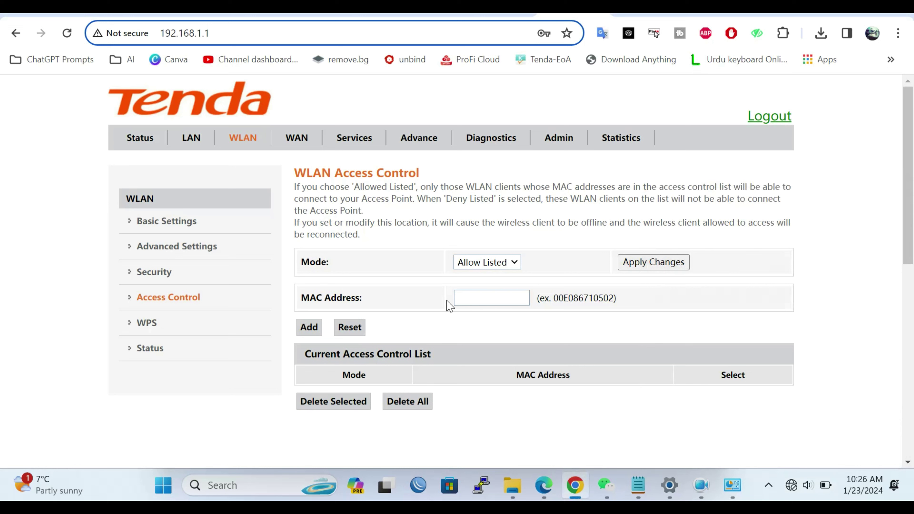
# Step: Set the WLAN access control mode back to Disabled and apply it
pyautogui.click(510, 266)
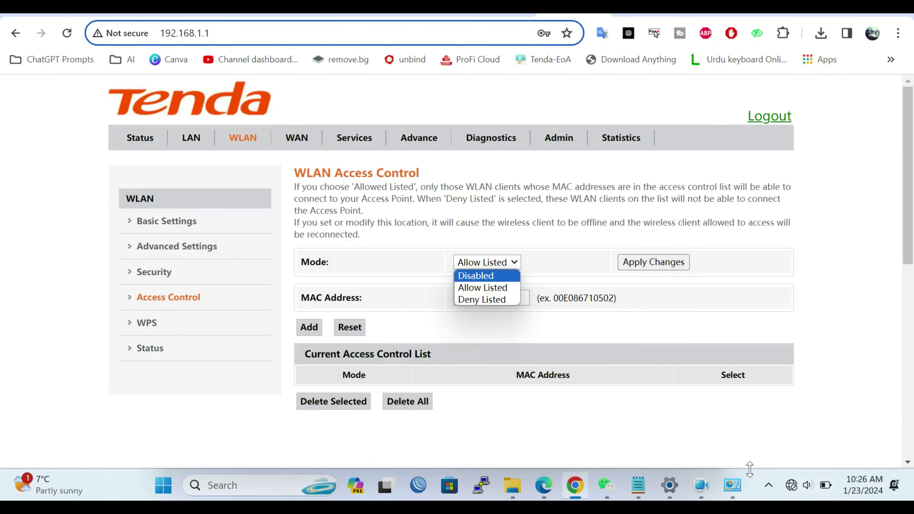
pyautogui.click(485, 276)
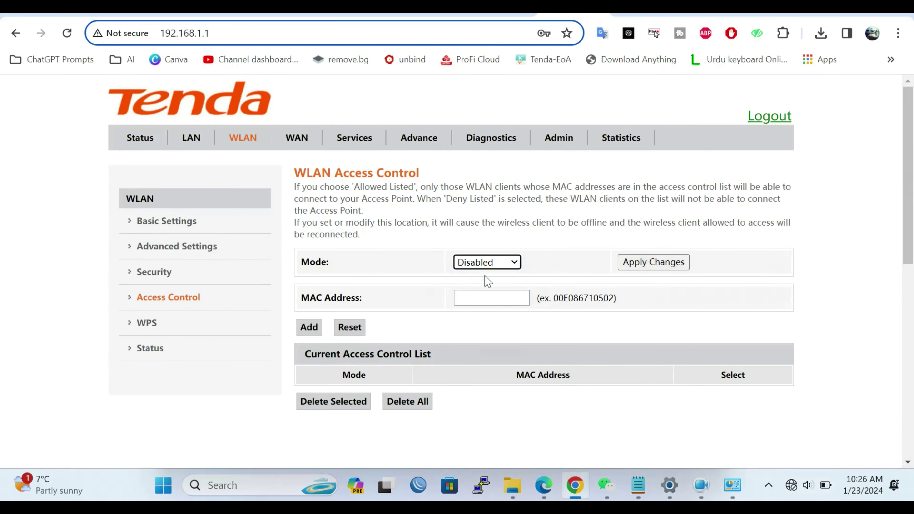
pyautogui.click(672, 263)
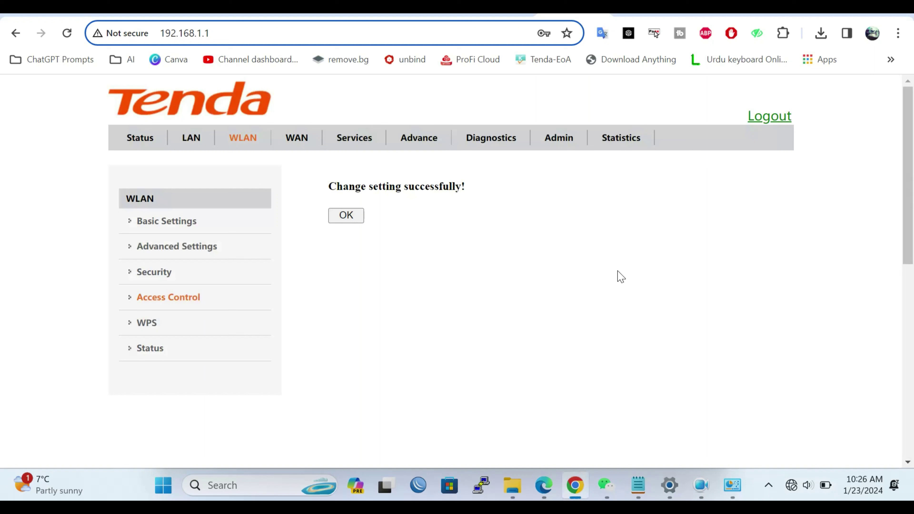
pyautogui.click(346, 215)
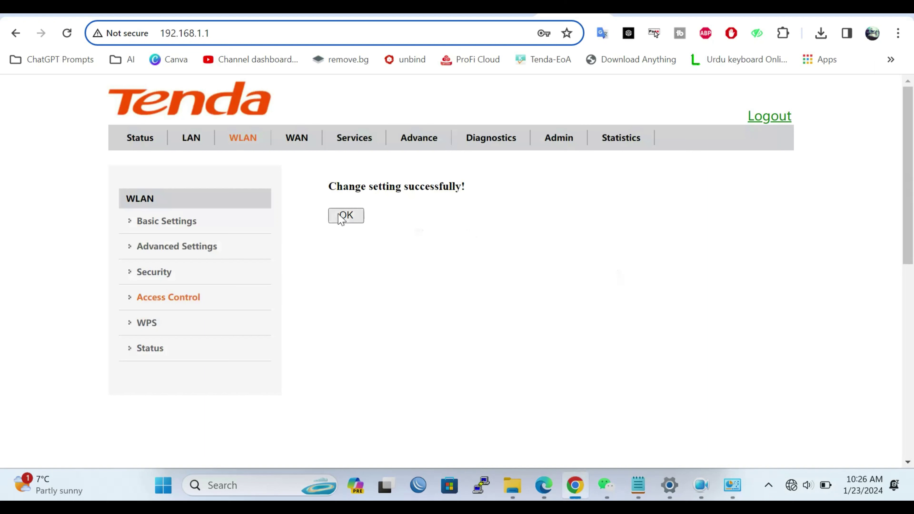
# Step: Reconnect the laptop to Tenda-378990 from the Quick Settings Wi-Fi list
pyautogui.click(794, 489)
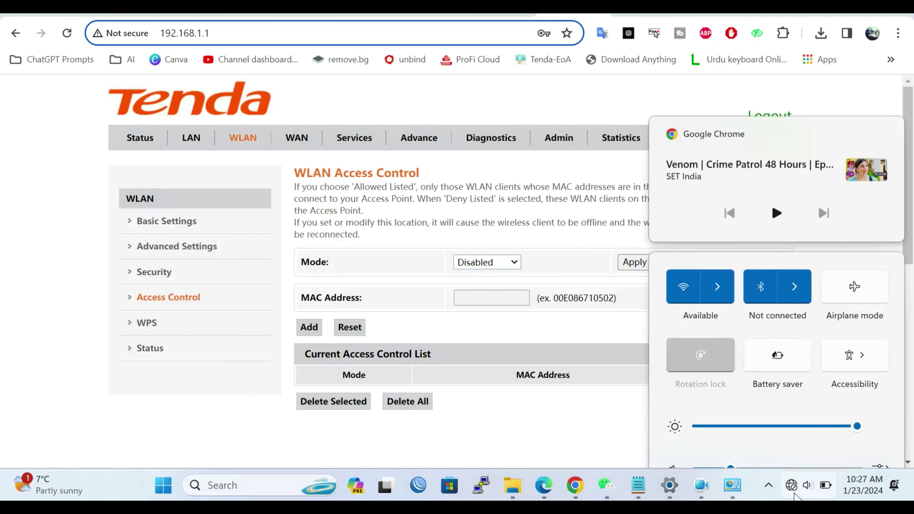
pyautogui.click(720, 213)
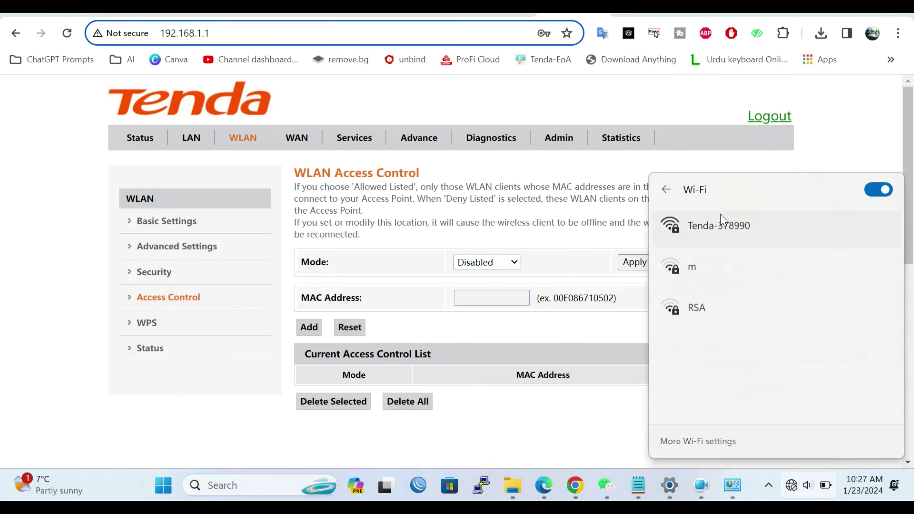
pyautogui.click(741, 230)
pyautogui.click(818, 288)
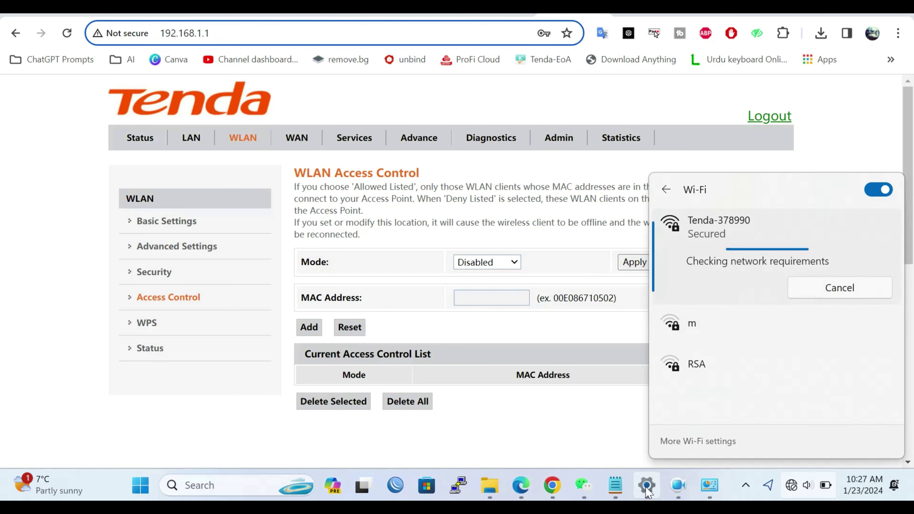
pyautogui.click(582, 453)
# Step: Check the network connections, then open the router's Device Status page
pyautogui.click(708, 498)
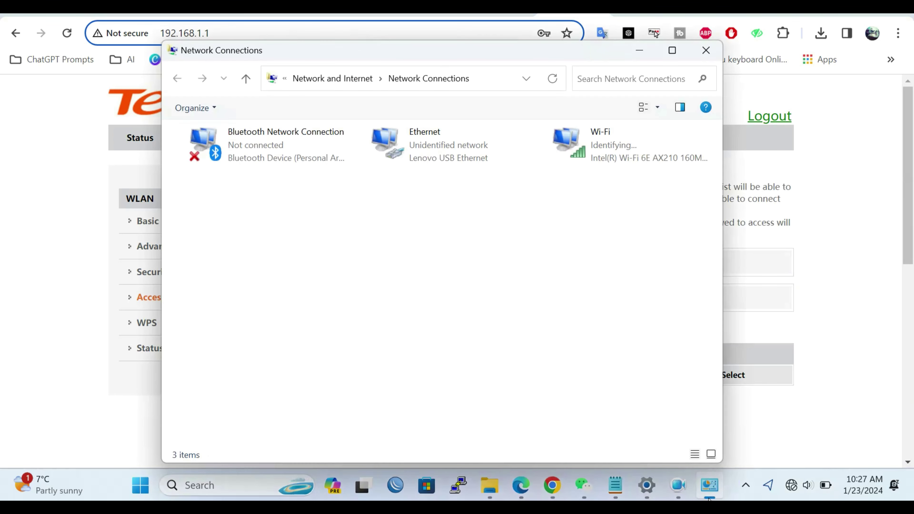
pyautogui.click(848, 298)
pyautogui.click(134, 141)
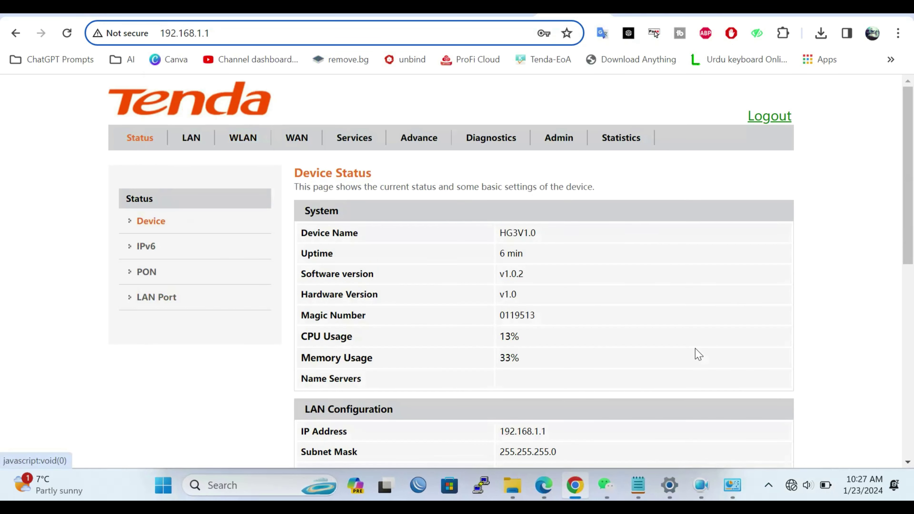
pyautogui.scroll(-10, 694, 354)
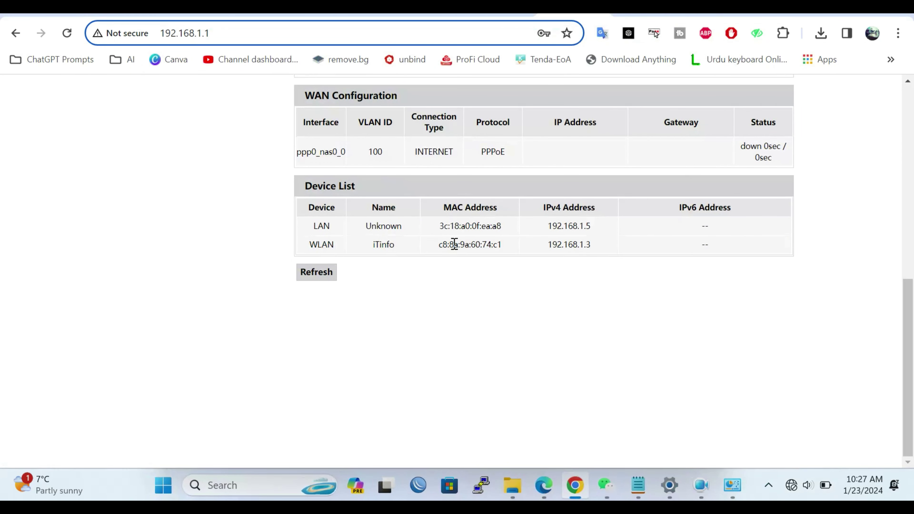
pyautogui.moveTo(506, 251); pyautogui.dragTo(439, 248)
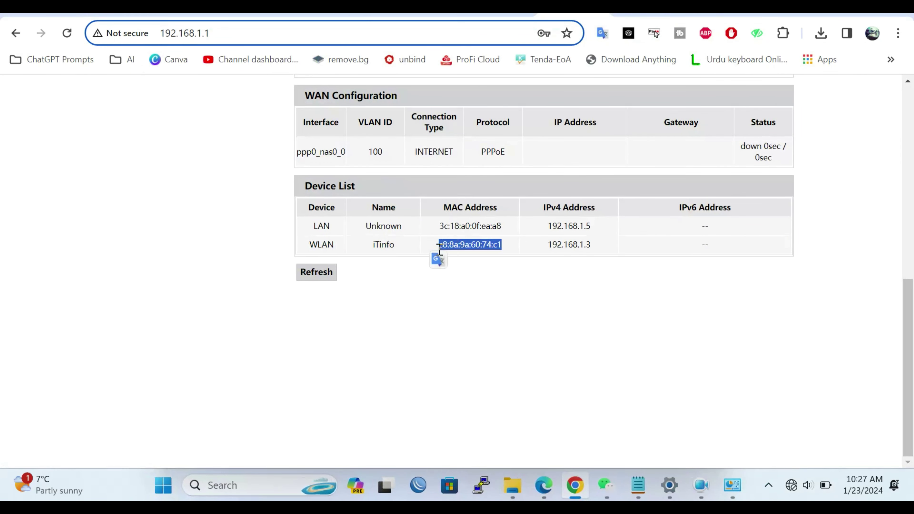
pyautogui.rightClick(473, 247)
pyautogui.click(597, 39)
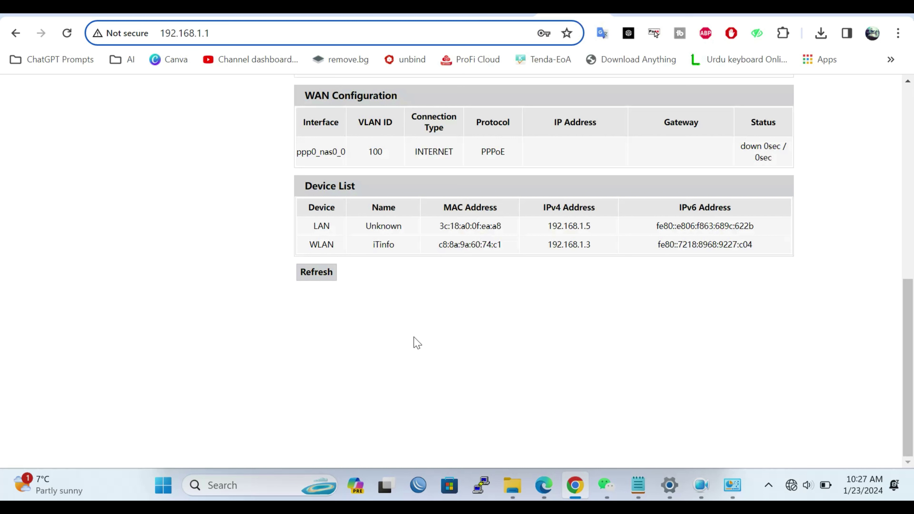
pyautogui.moveTo(313, 226); pyautogui.dragTo(506, 255)
pyautogui.moveTo(304, 249); pyautogui.dragTo(521, 248)
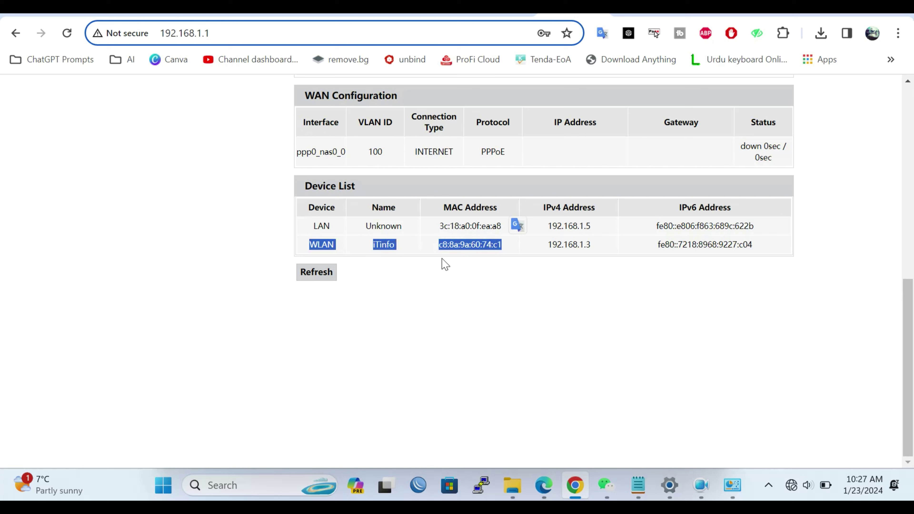
pyautogui.click(330, 247)
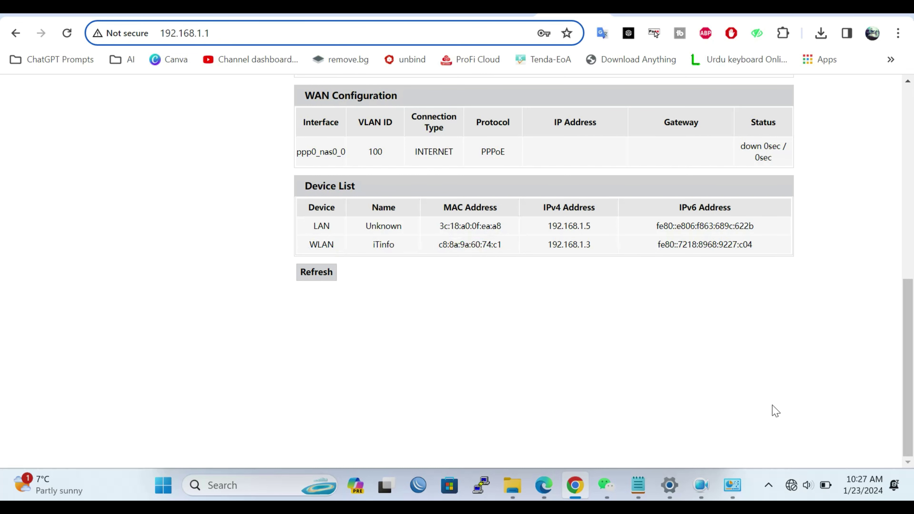
pyautogui.click(793, 487)
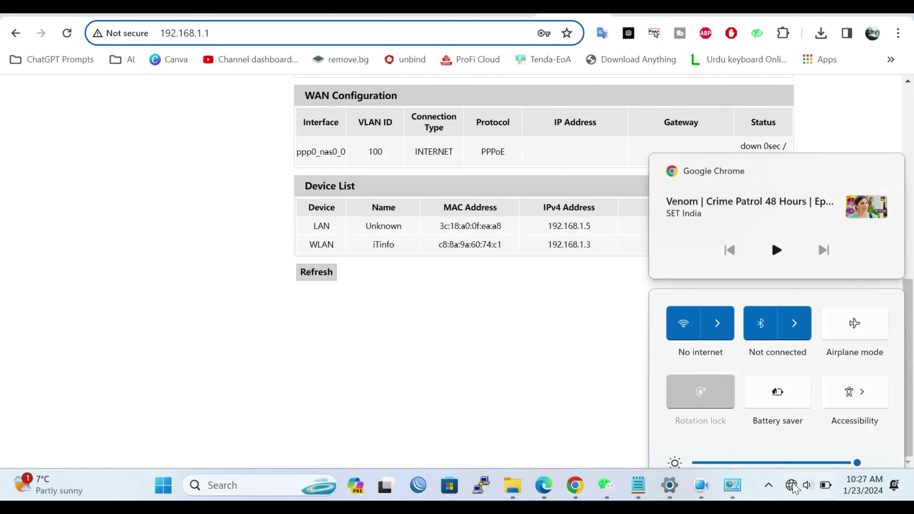
pyautogui.click(719, 215)
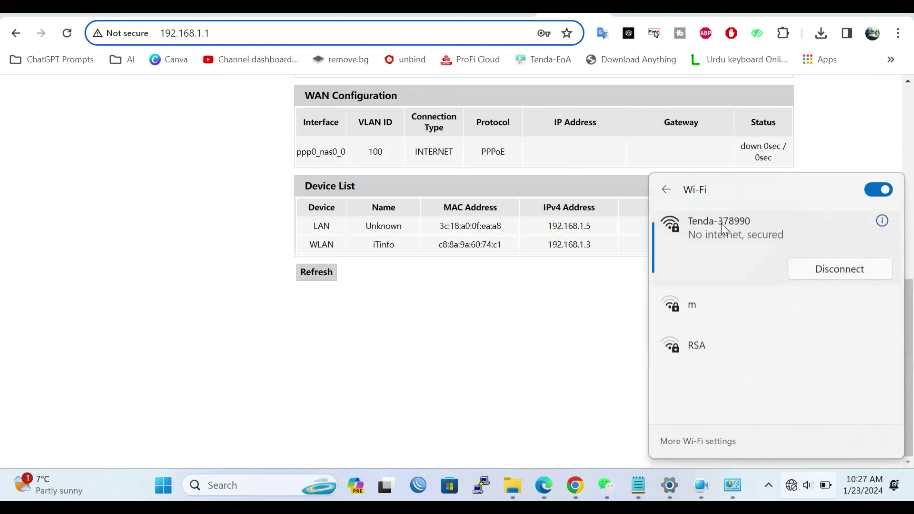
pyautogui.click(883, 221)
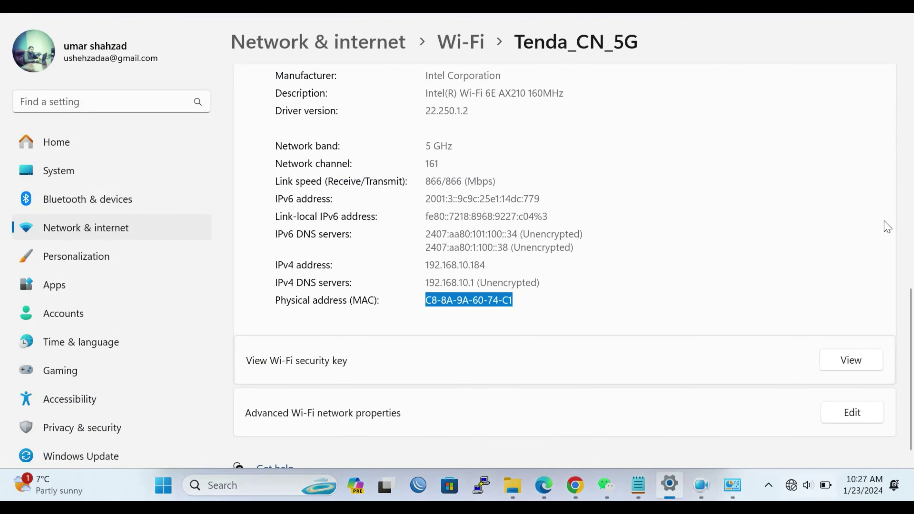
pyautogui.scroll(8, 882, 227)
pyautogui.scroll(-8, 578, 431)
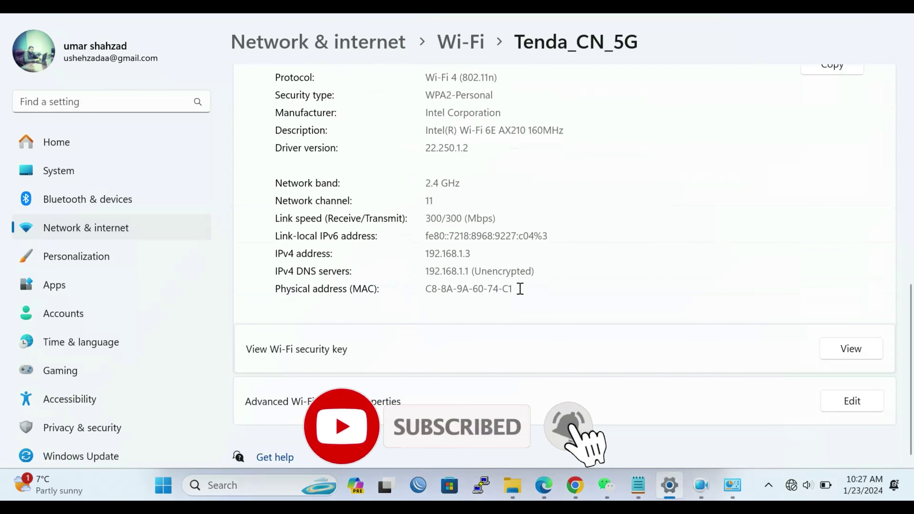
pyautogui.moveTo(514, 288); pyautogui.dragTo(405, 287)
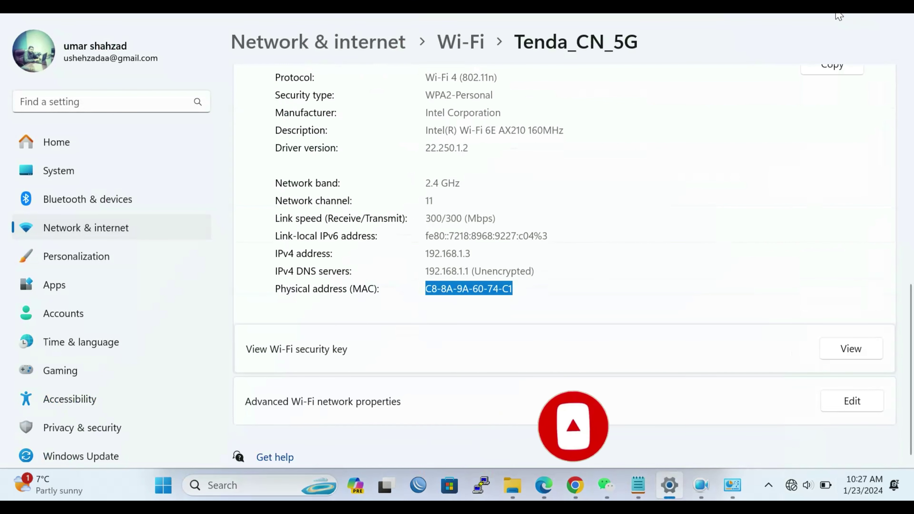
pyautogui.click(582, 488)
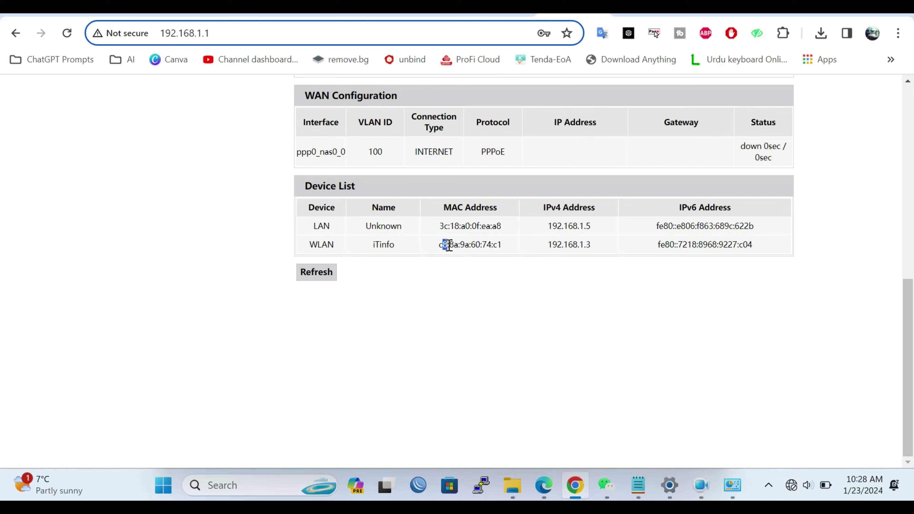
# Step: Clear the MAC selection and open the router's WLAN settings
pyautogui.moveTo(502, 247); pyautogui.dragTo(451, 253)
pyautogui.click(438, 254)
pyautogui.scroll(10, 436, 254)
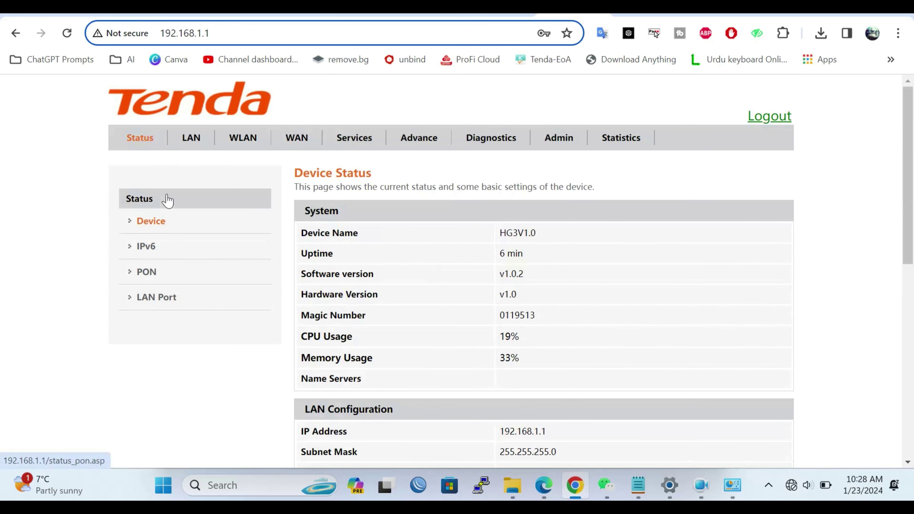
pyautogui.click(239, 148)
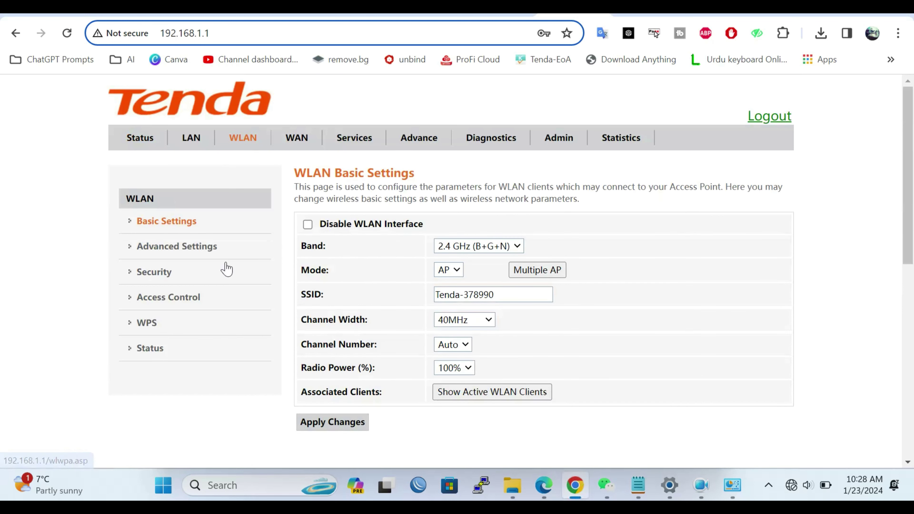
# Step: Disconnect the laptop from Tenda-378990 in the Quick Settings Wi-Fi list
pyautogui.click(794, 485)
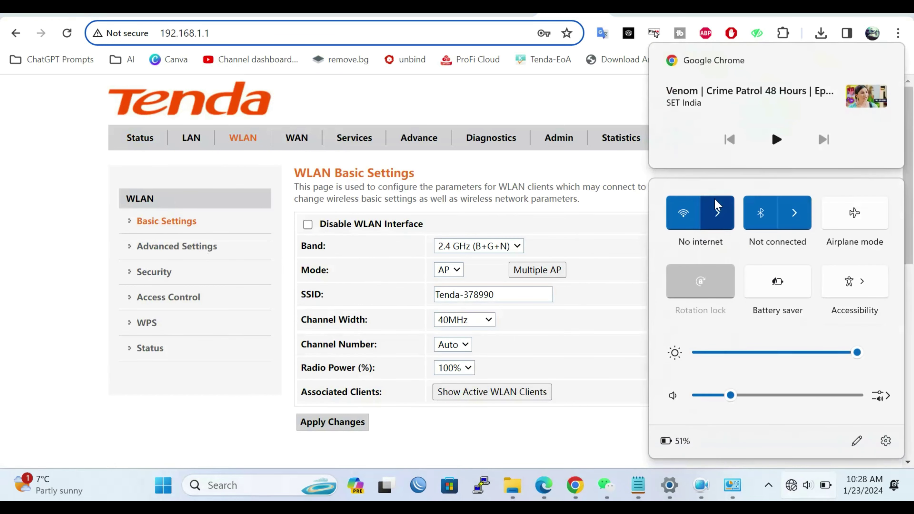
pyautogui.click(717, 211)
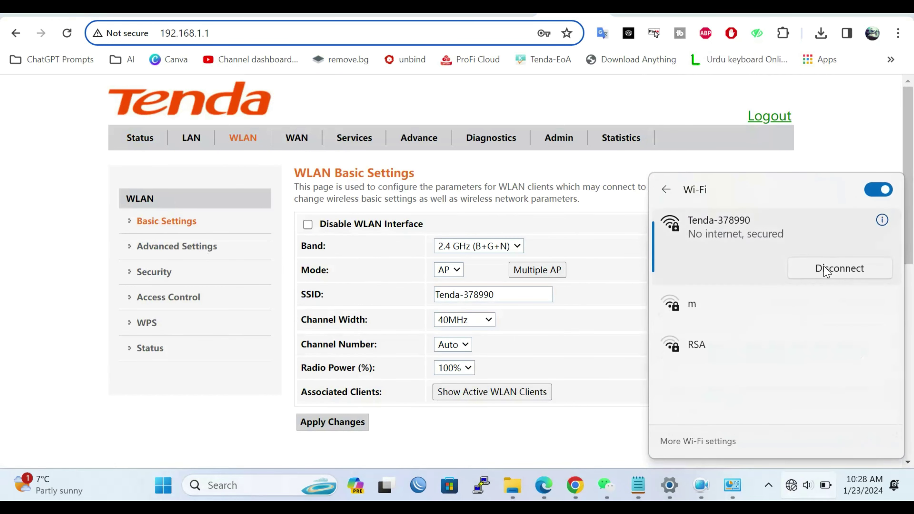
pyautogui.click(220, 435)
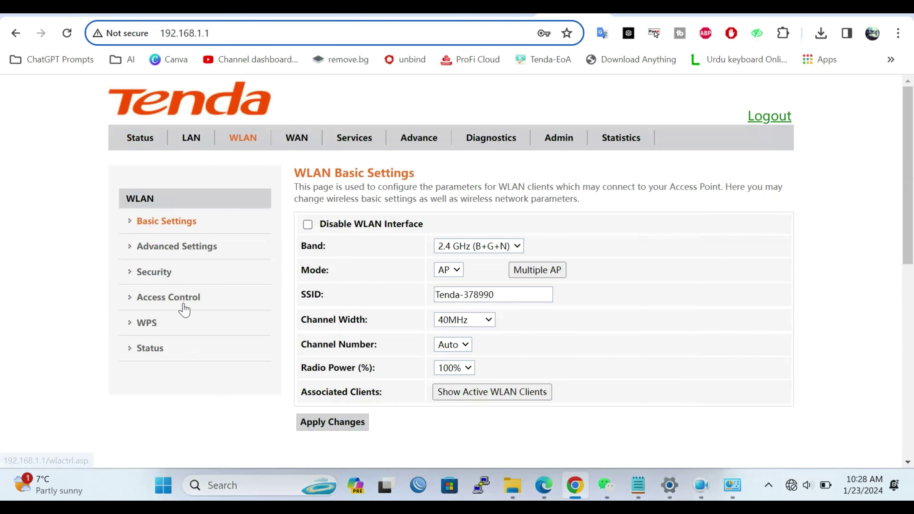
# Step: Set WLAN Access Control mode to Allow Listed and apply it
pyautogui.click(184, 310)
pyautogui.click(499, 262)
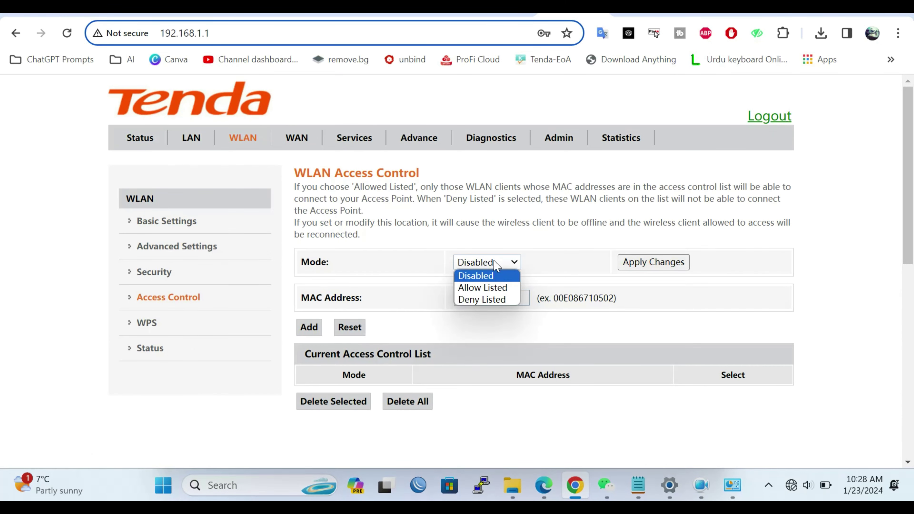
pyautogui.click(492, 288)
pyautogui.click(678, 265)
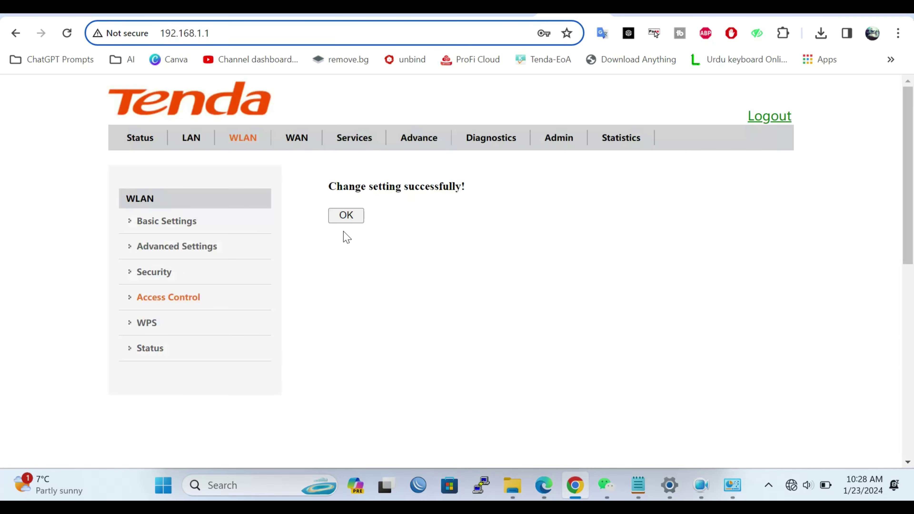
pyautogui.click(346, 215)
# Step: Add MAC address C88A9A6074C1 to the access control list
pyautogui.click(473, 292)
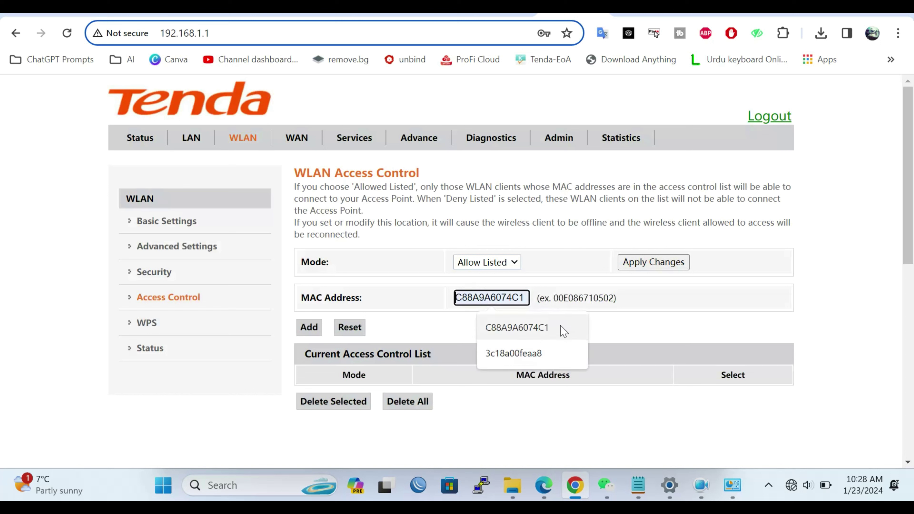
pyautogui.click(542, 334)
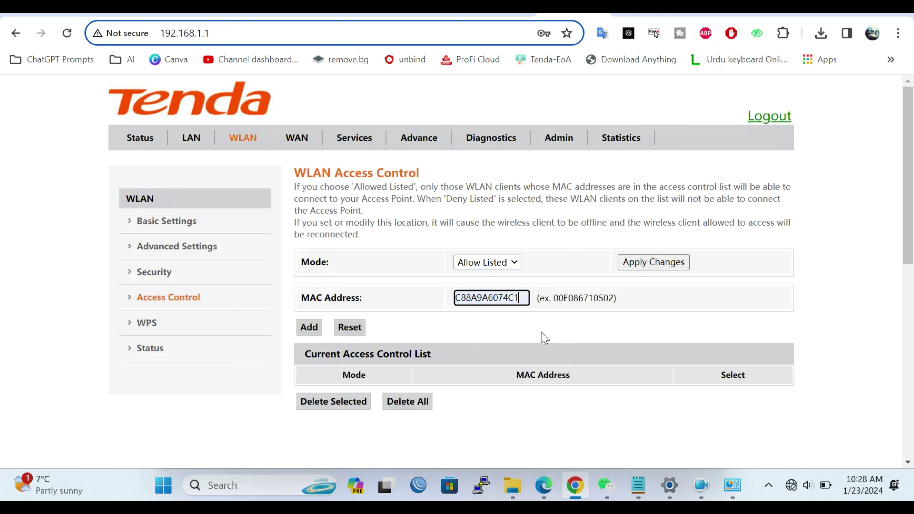
pyautogui.click(309, 327)
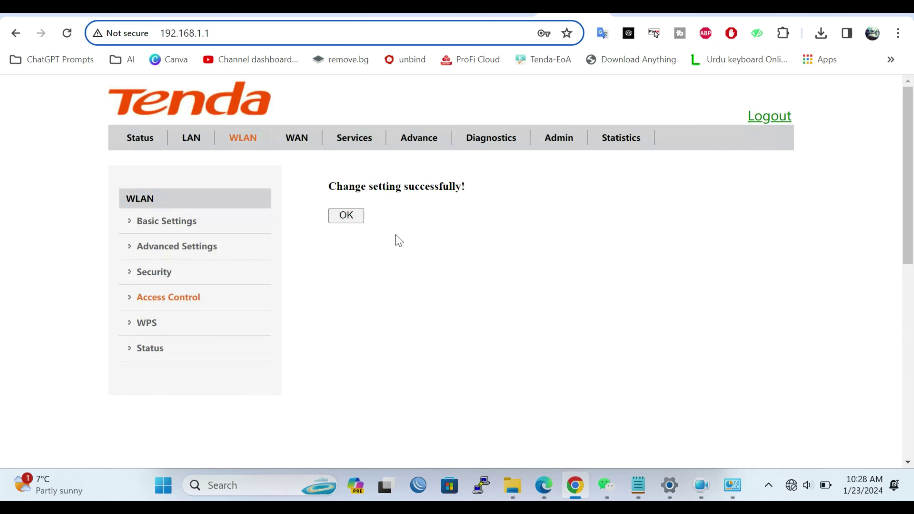
pyautogui.click(345, 218)
pyautogui.scroll(-2, 582, 348)
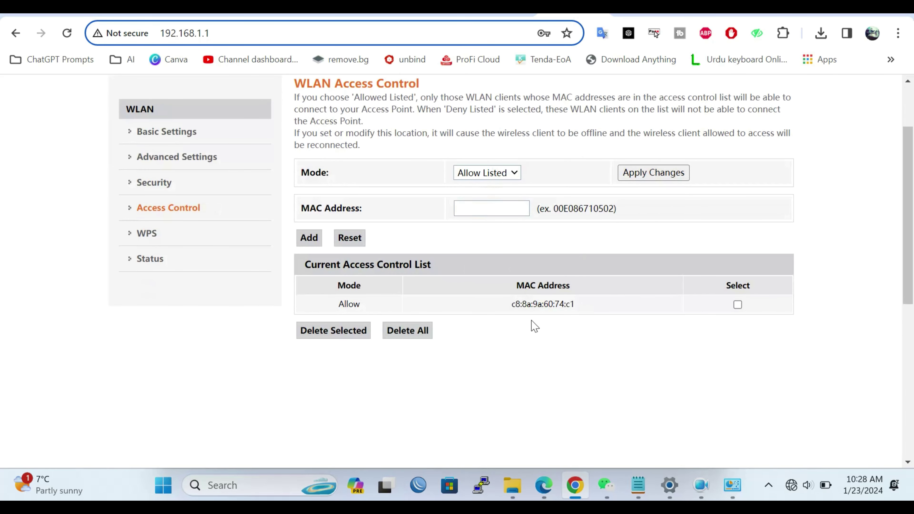
# Step: Connect the laptop to Tenda-378990 from Quick Settings, then return to the router page
pyautogui.click(731, 494)
pyautogui.click(792, 485)
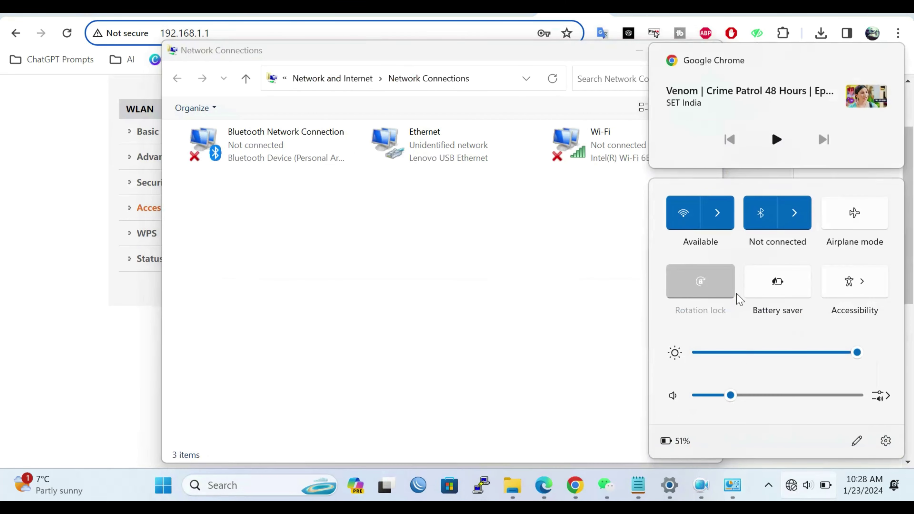
pyautogui.click(725, 228)
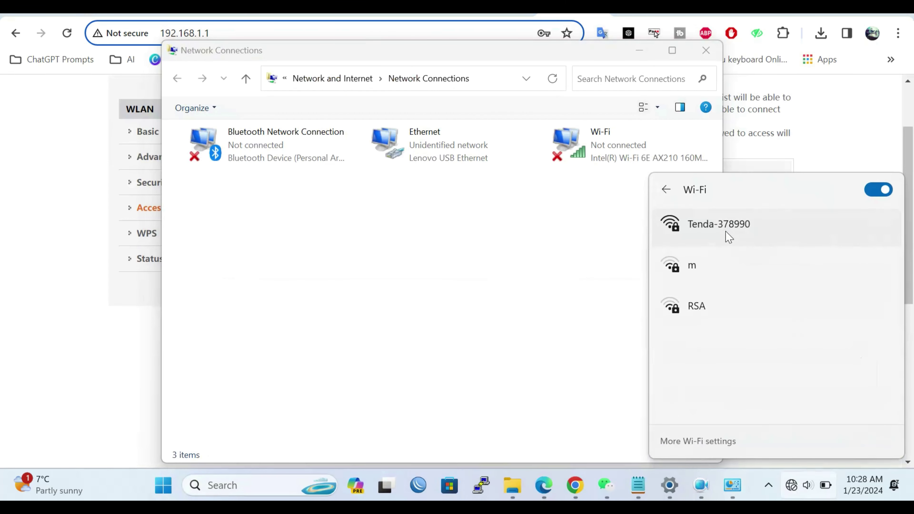
pyautogui.click(728, 238)
pyautogui.click(830, 290)
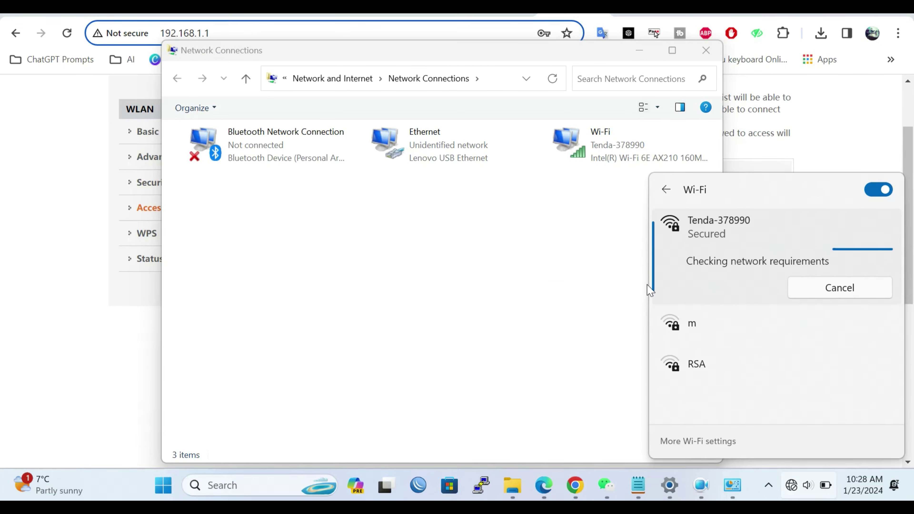
pyautogui.click(130, 350)
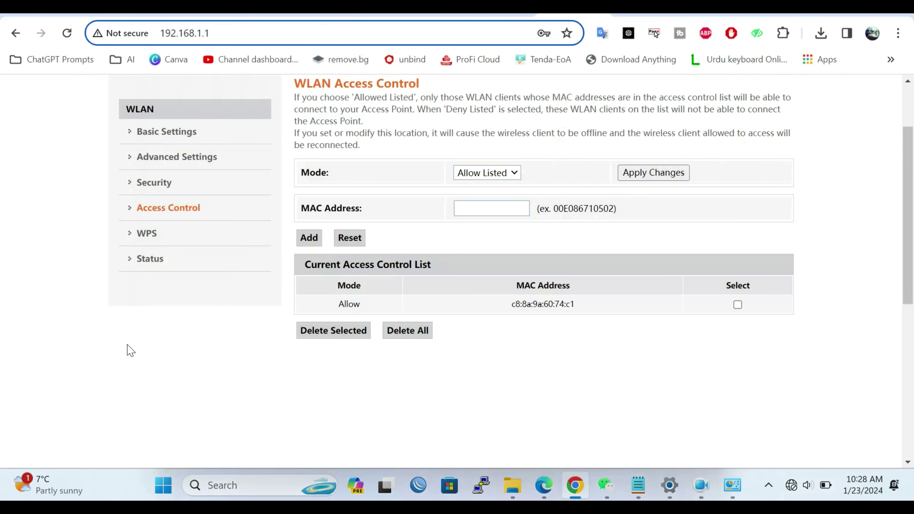
# Step: Change the WLAN access control mode to Deny Listed and apply it
pyautogui.click(503, 179)
pyautogui.click(500, 213)
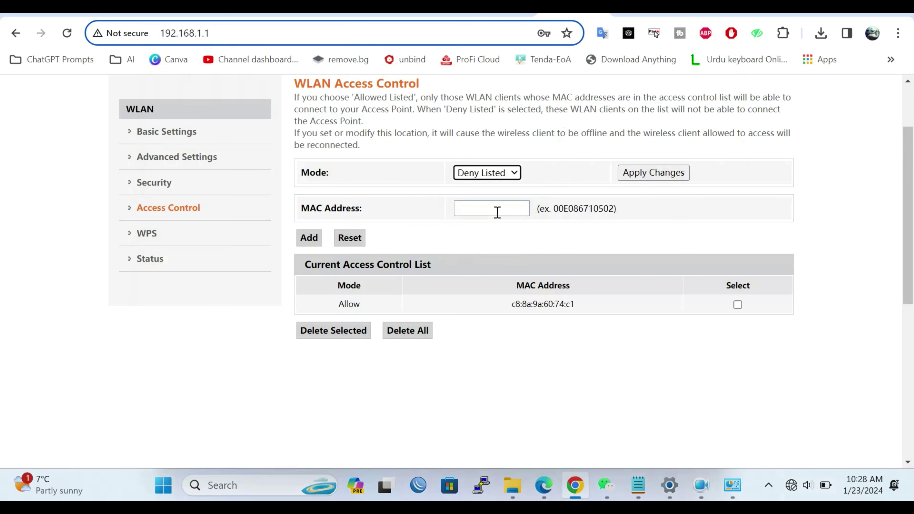
pyautogui.click(669, 176)
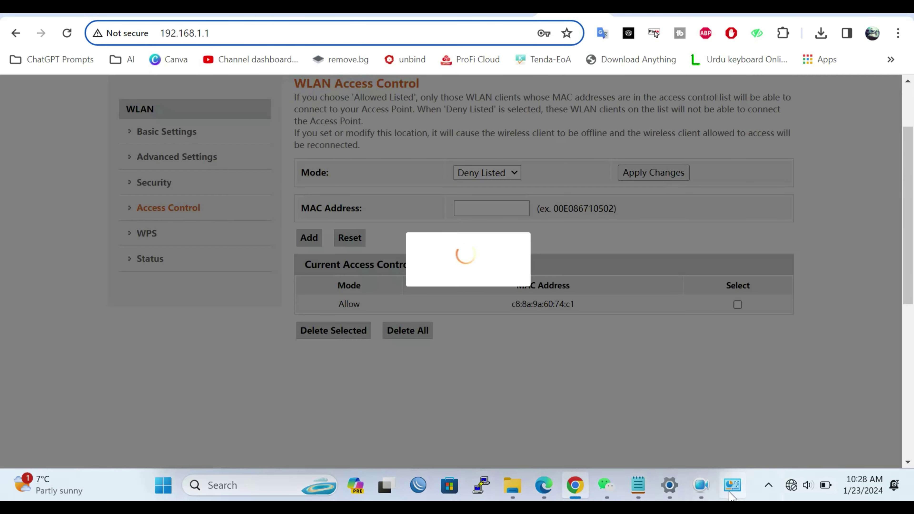
pyautogui.click(732, 495)
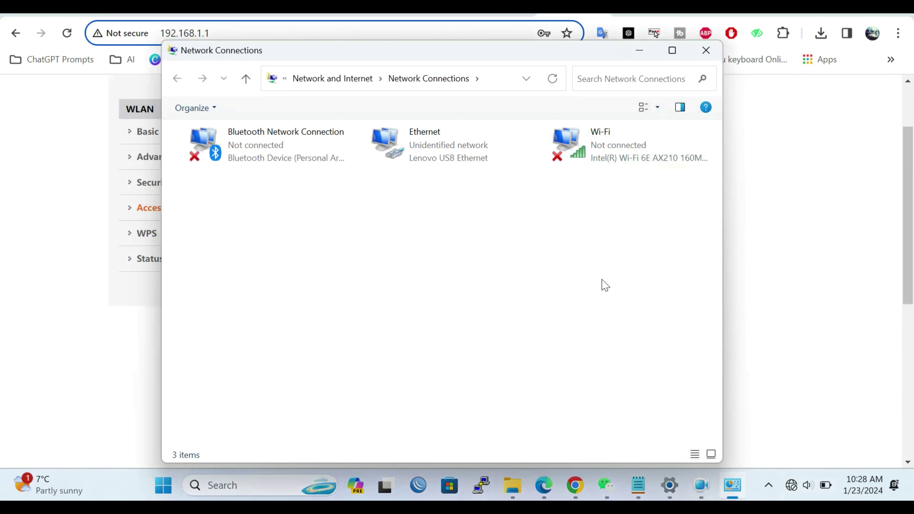
# Step: Attempt to join Tenda-378990, dismiss the can't-connect error, and return to the router
pyautogui.click(791, 490)
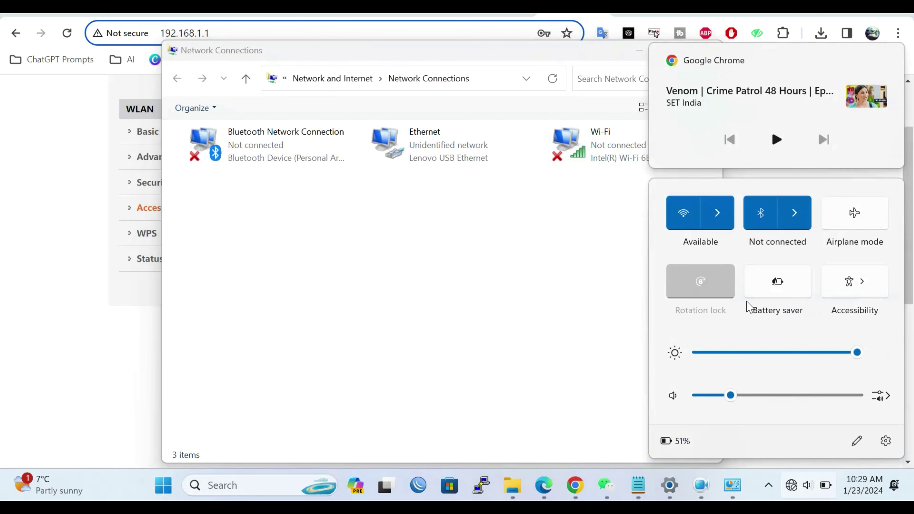
pyautogui.click(717, 213)
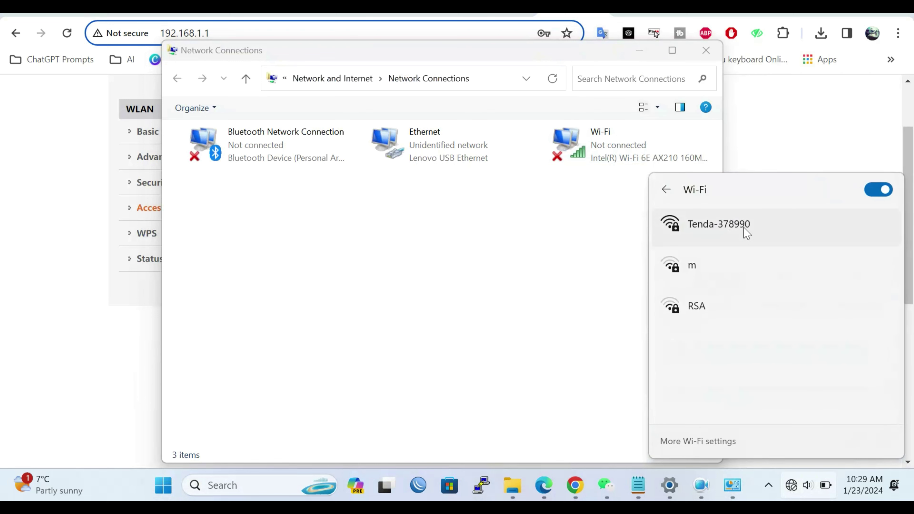
pyautogui.click(746, 232)
pyautogui.click(817, 300)
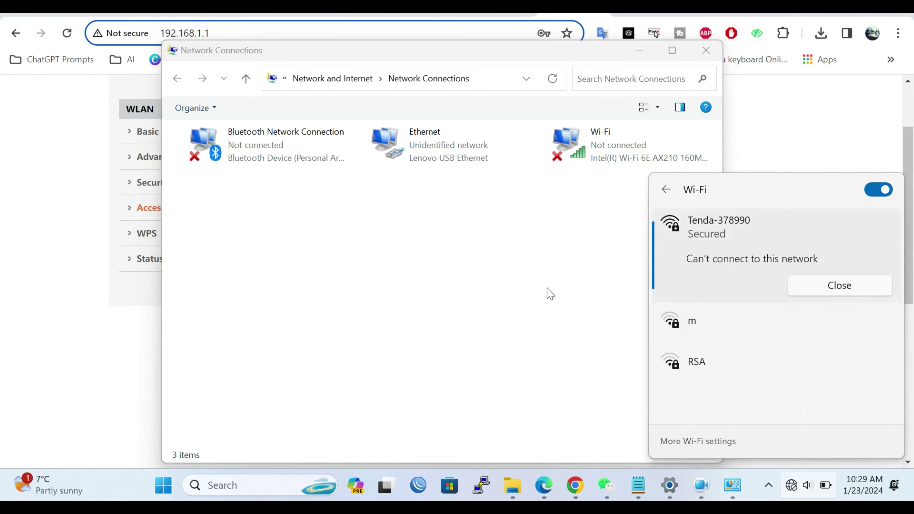
pyautogui.click(840, 285)
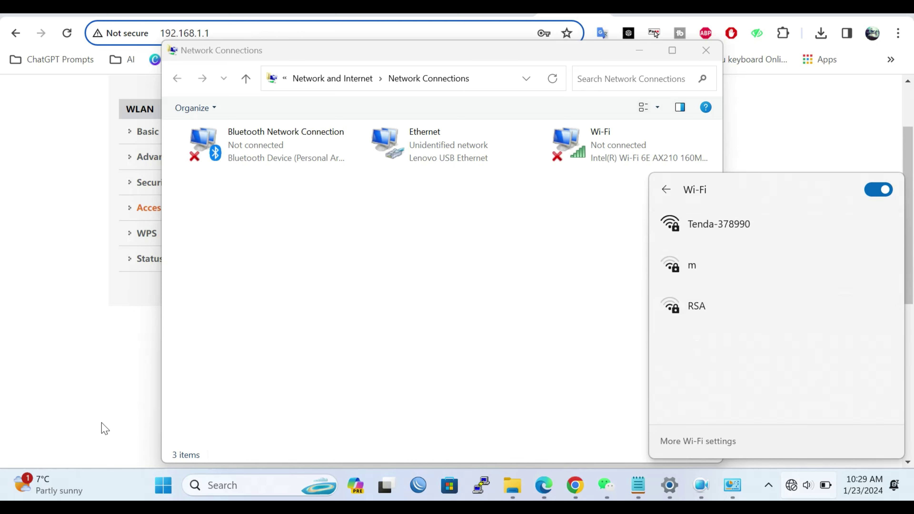
pyautogui.click(99, 382)
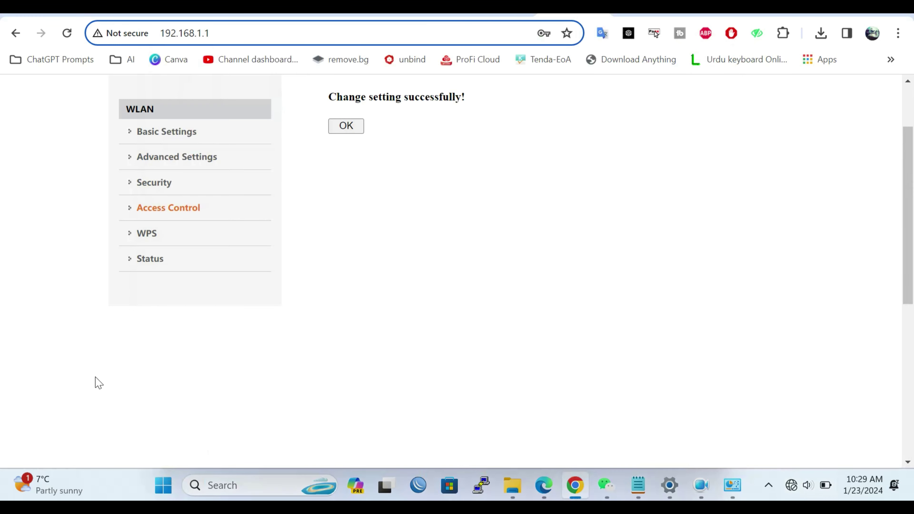
# Step: Switch WLAN access control mode back to Allow Listed and apply the change
pyautogui.click(330, 126)
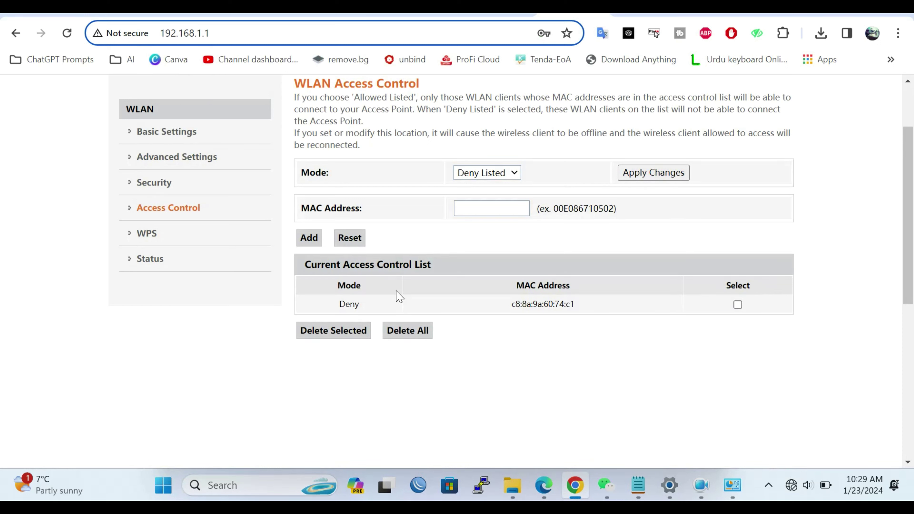
pyautogui.click(505, 176)
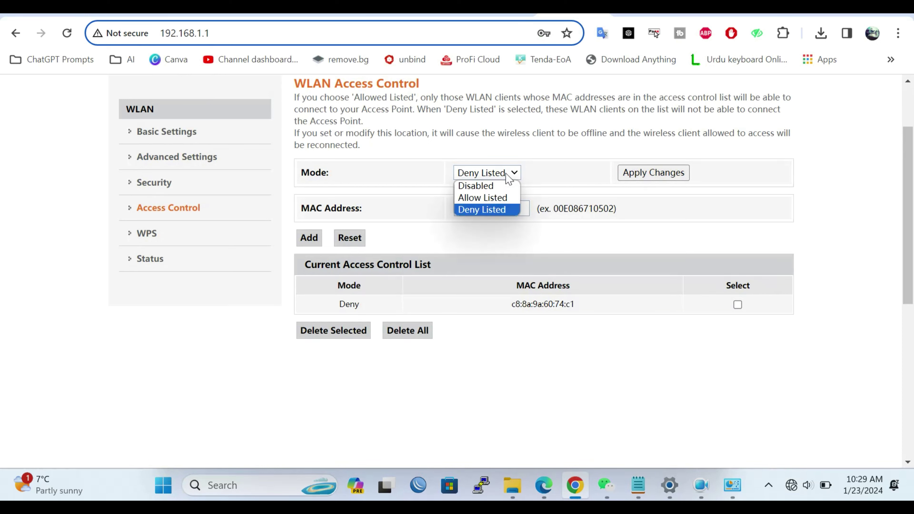
pyautogui.click(502, 198)
pyautogui.click(683, 174)
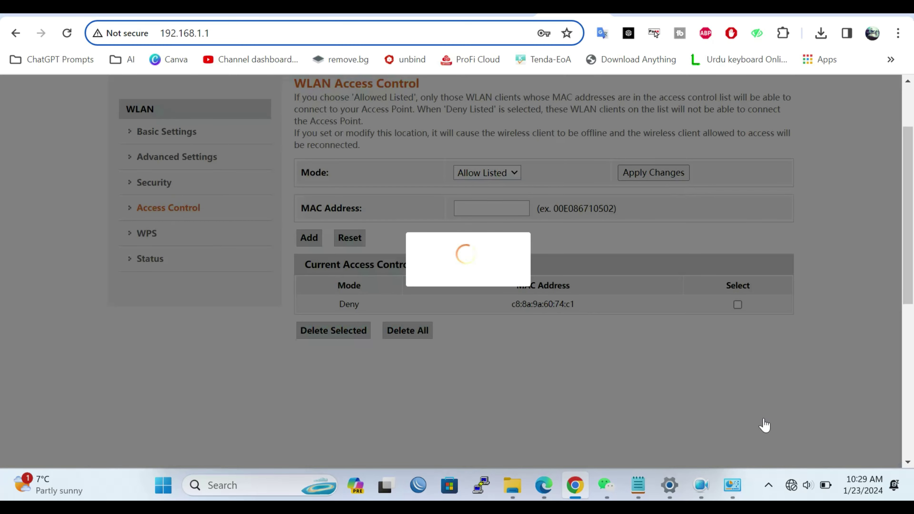
# Step: Reconnect the laptop's Wi-Fi to Tenda-378990 from Quick Settings
pyautogui.click(732, 485)
pyautogui.click(795, 487)
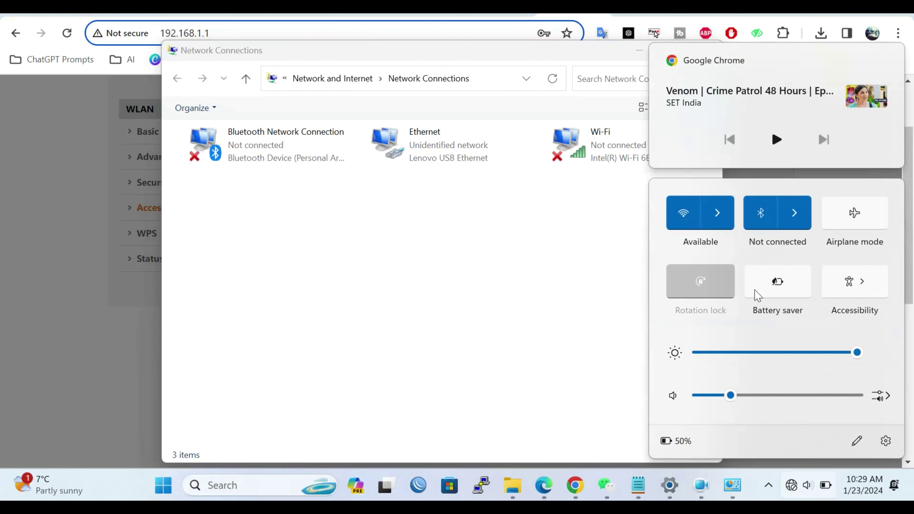
pyautogui.click(733, 212)
pyautogui.click(733, 230)
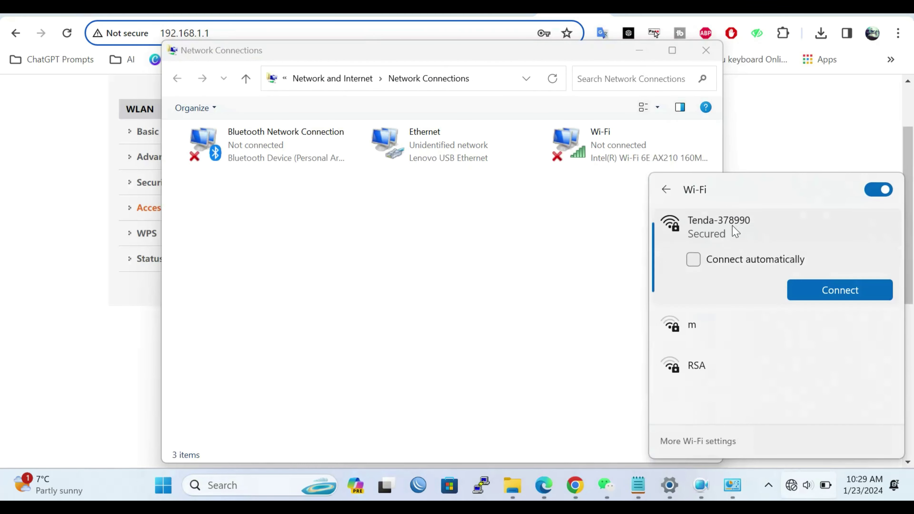
pyautogui.click(833, 292)
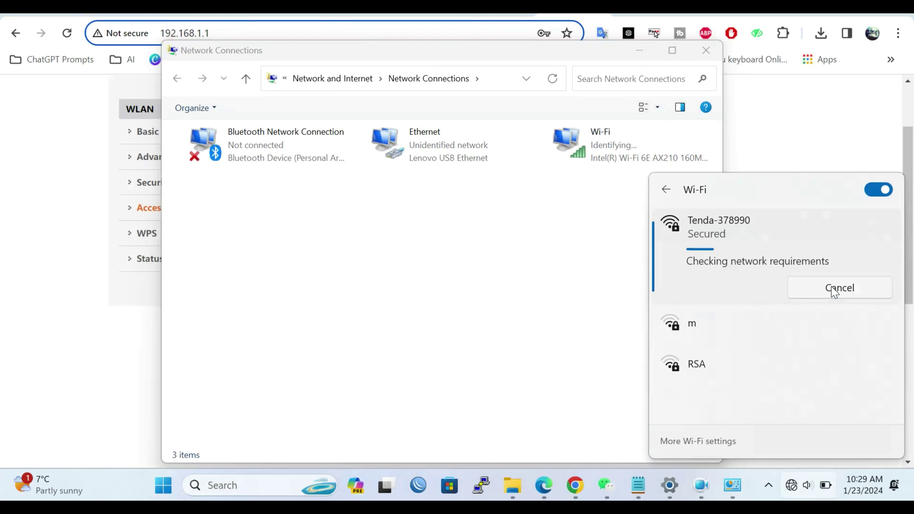
pyautogui.click(594, 236)
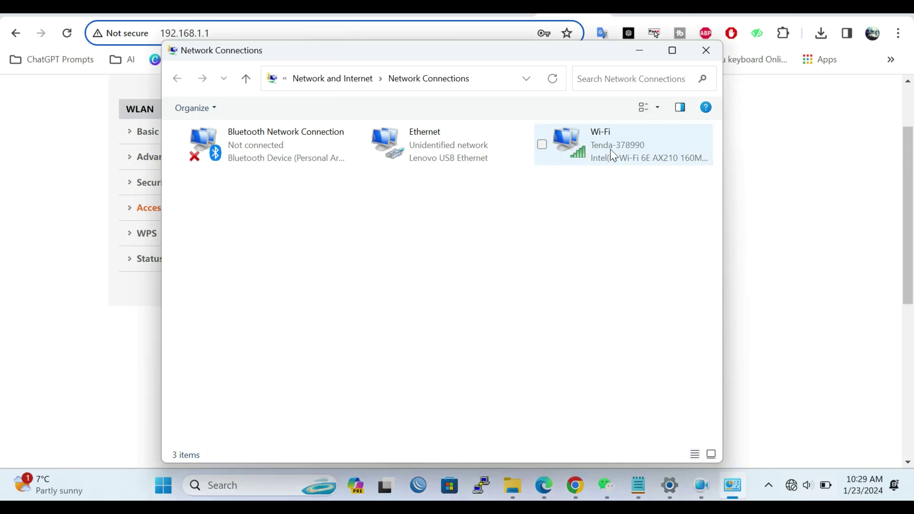
# Step: Check the Wi-Fi connection details for Tenda-378990 and its allowed physical address
pyautogui.doubleClick(611, 155)
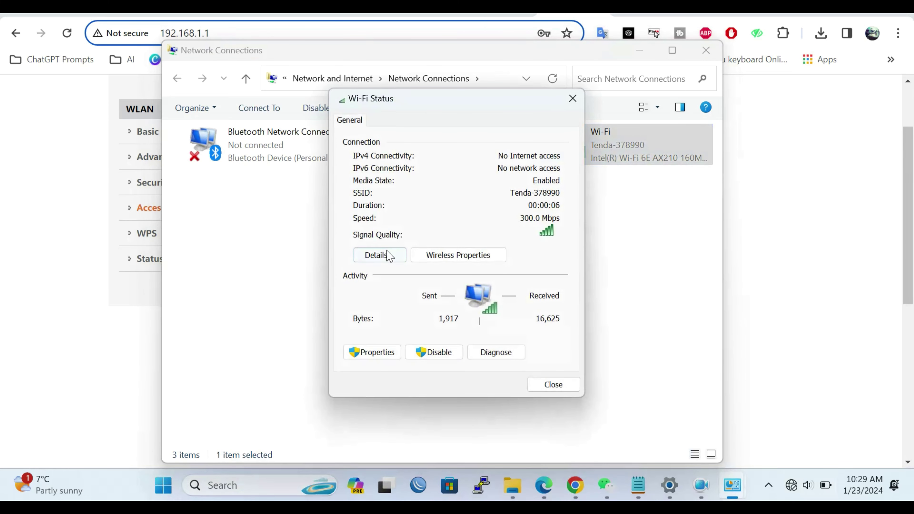
pyautogui.click(390, 255)
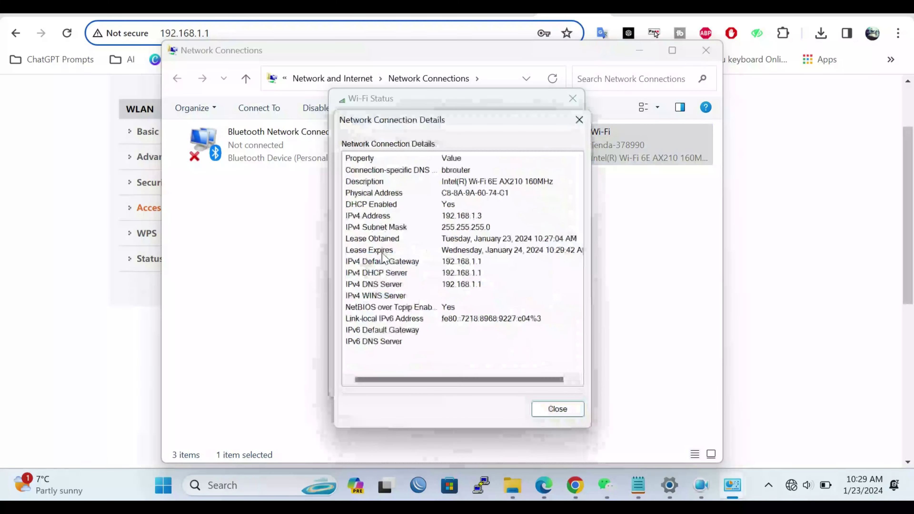
pyautogui.click(580, 120)
pyautogui.click(573, 99)
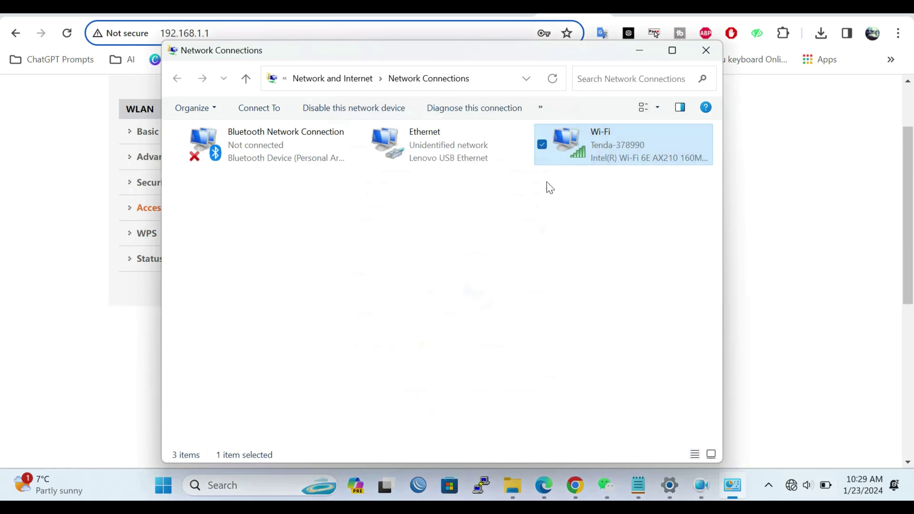
# Step: Review the Ethernet connection status, then minimize Network Connections
pyautogui.doubleClick(453, 159)
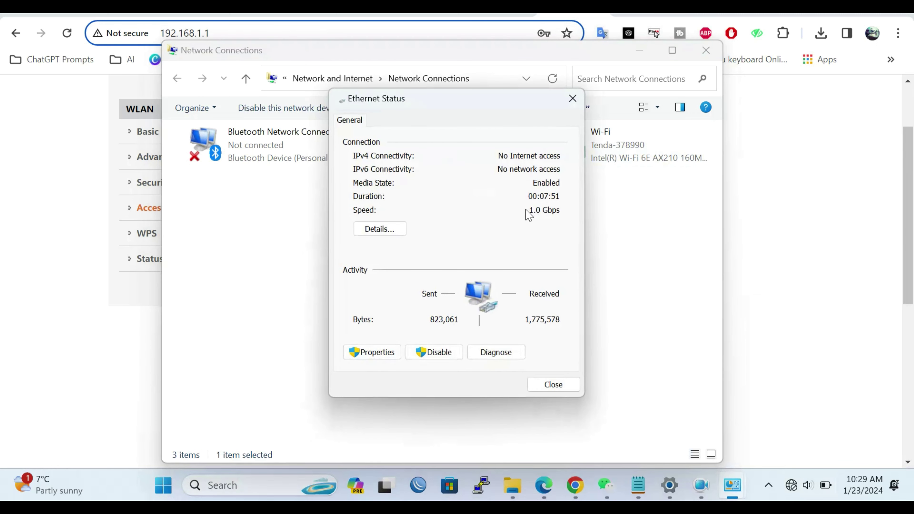
pyautogui.click(573, 98)
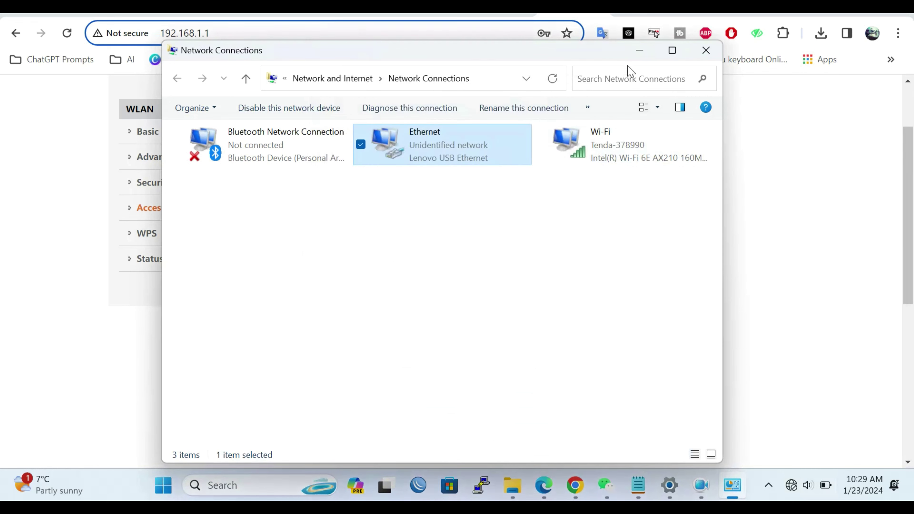
pyautogui.click(643, 57)
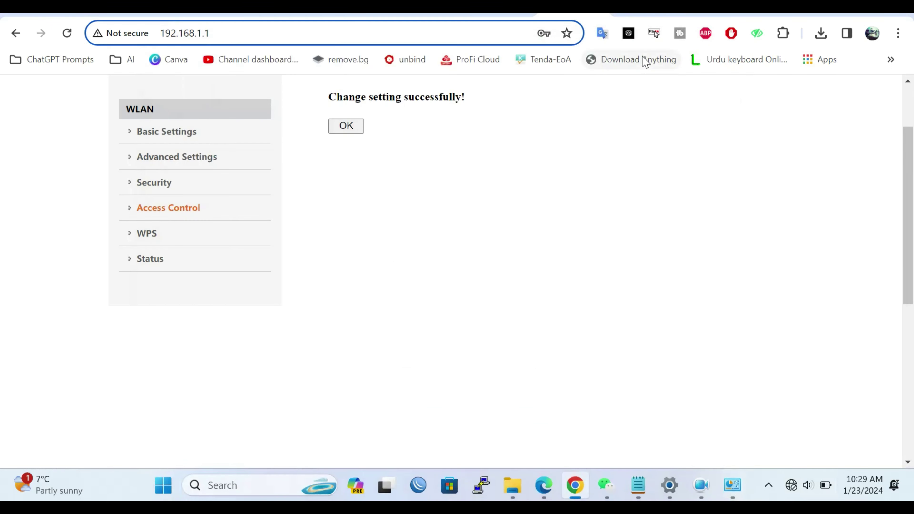
# Step: Dismiss the 'Change setting successfully!' notice and go via Status to WLAN Basic Settings for Tenda-378990
pyautogui.click(339, 129)
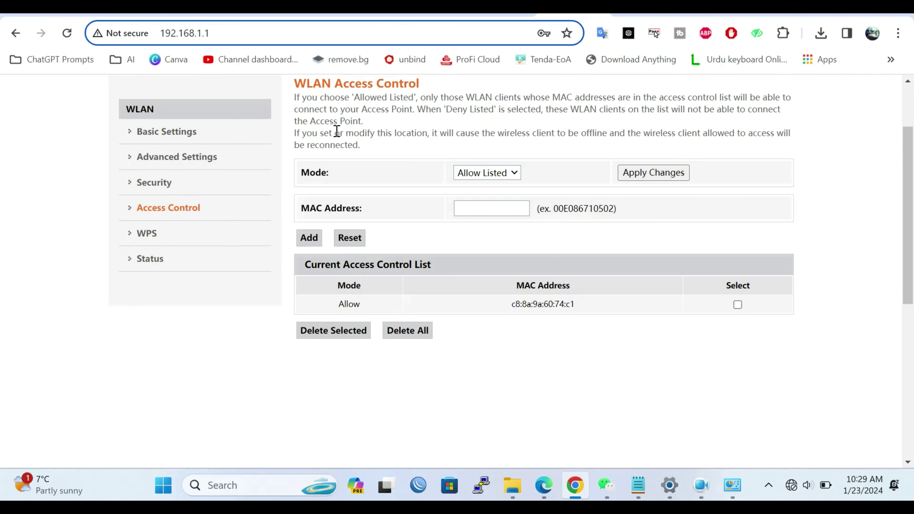
pyautogui.scroll(3, 906, 142)
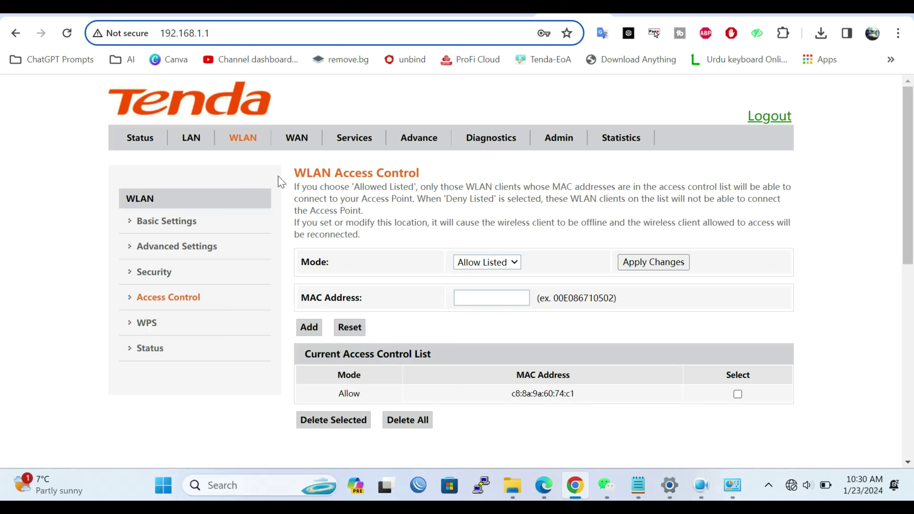
pyautogui.click(141, 138)
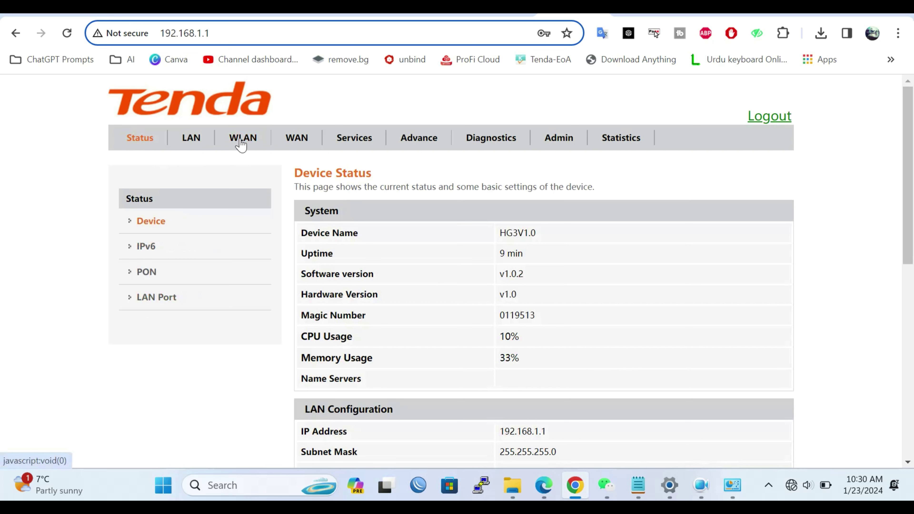
pyautogui.click(241, 142)
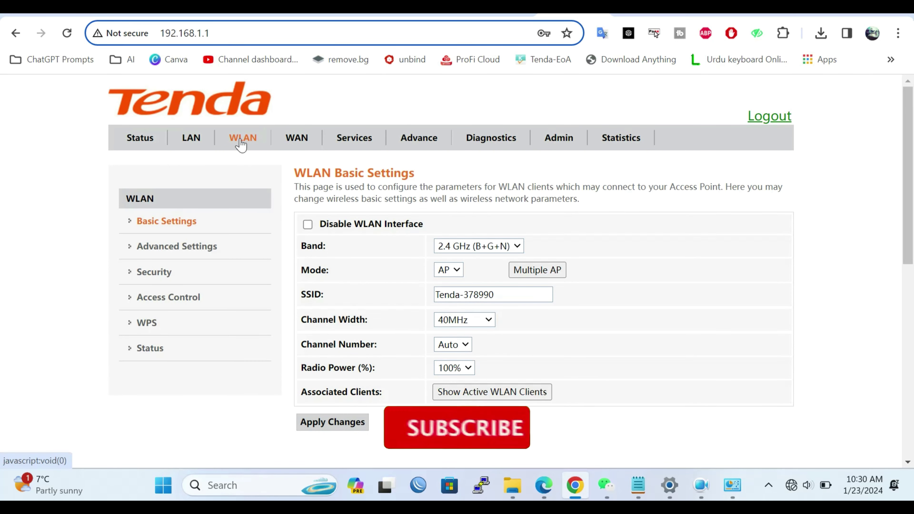